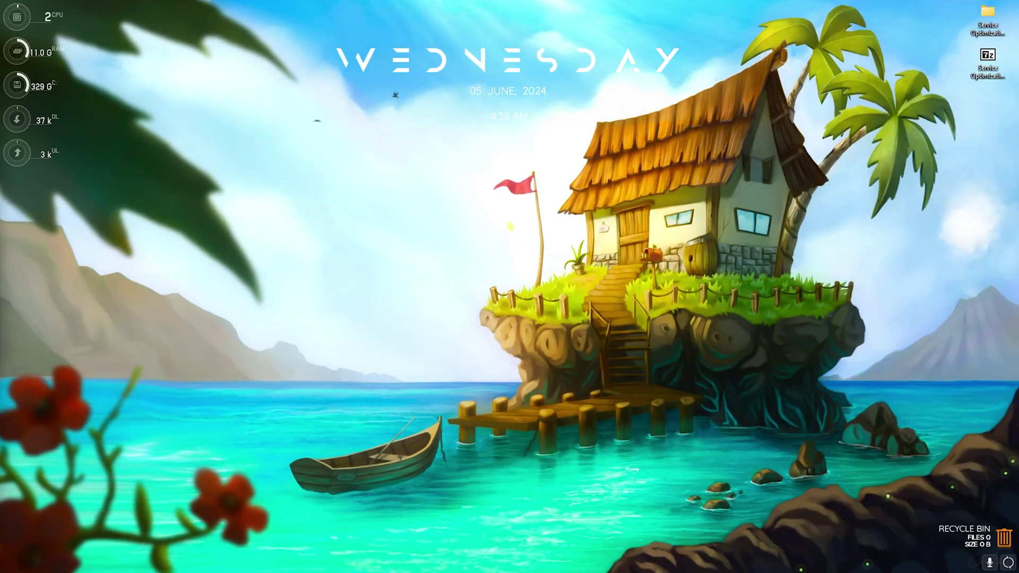
- Launch Settings and go to System > Storage > Storage Sense
key(super)
text(settings)
key(Return)
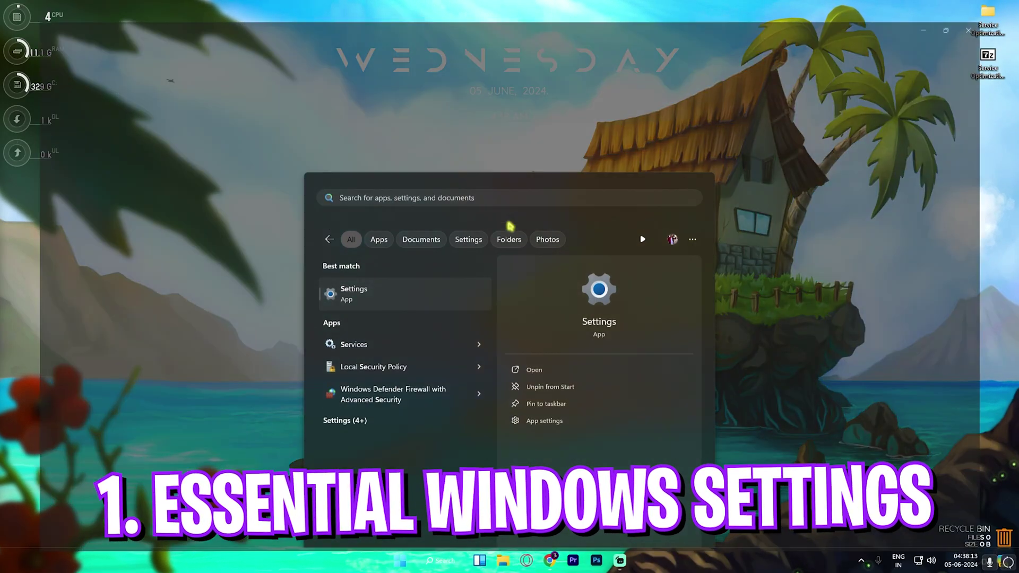
click(82, 136)
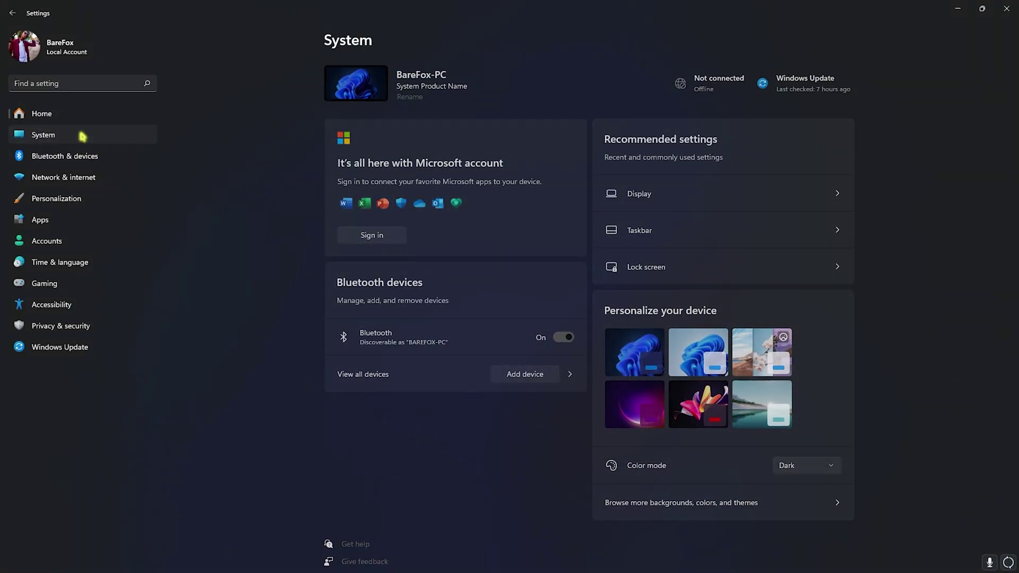
click(405, 345)
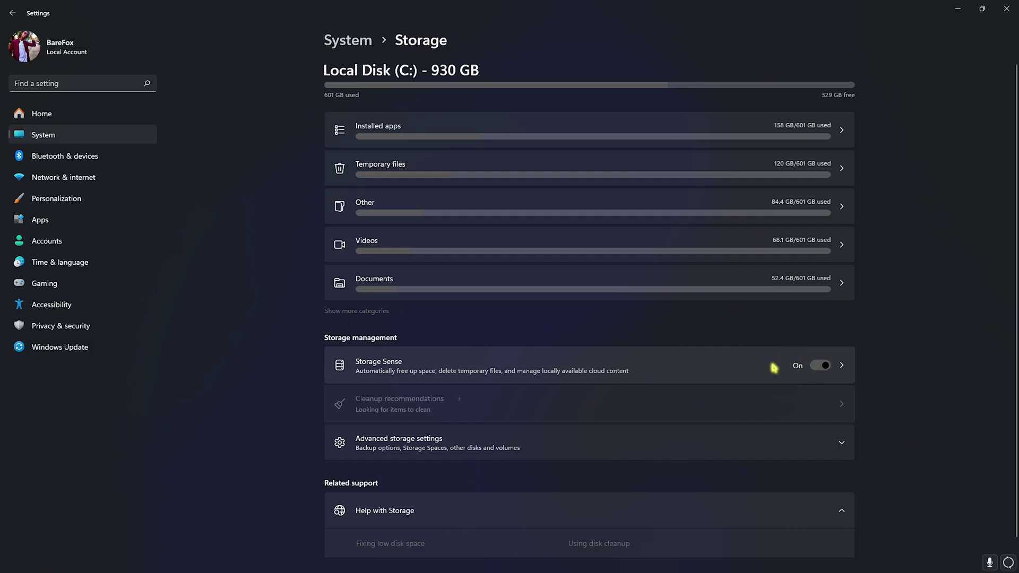
click(657, 370)
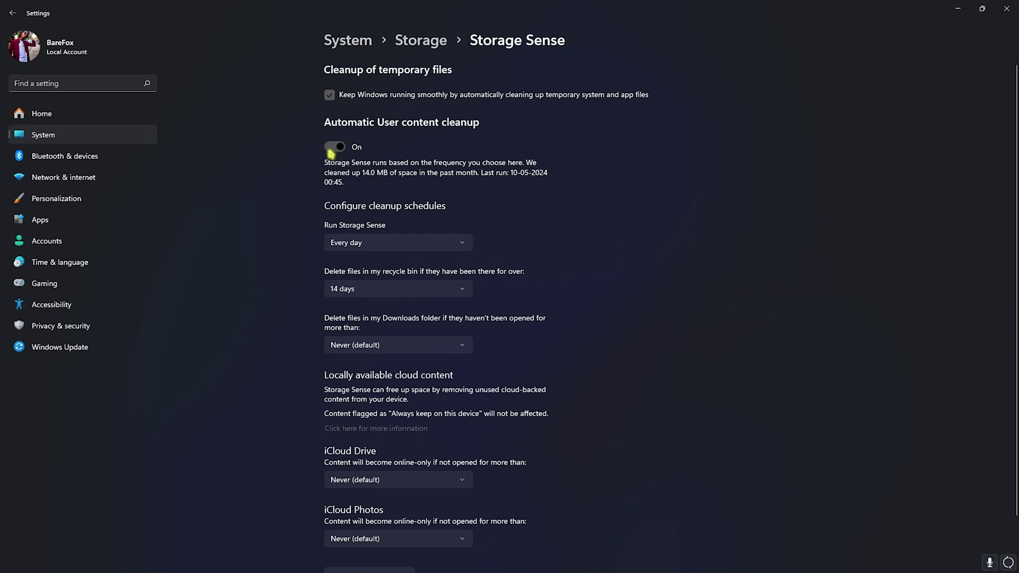
- Keep Storage Sense running every day with 14-day recycle bin cleanup, and run it now
click(347, 245)
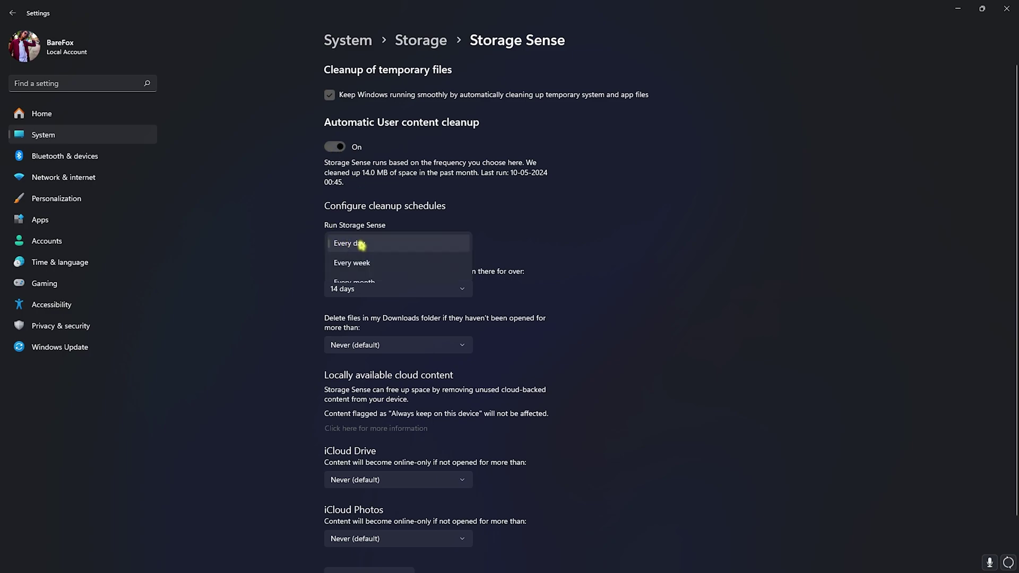
click(347, 245)
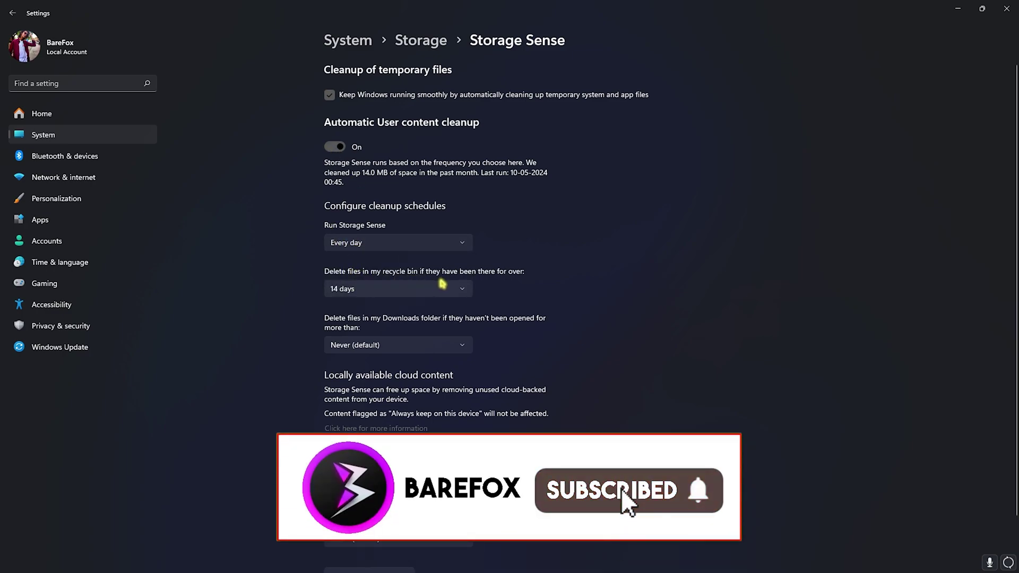
click(438, 289)
click(382, 290)
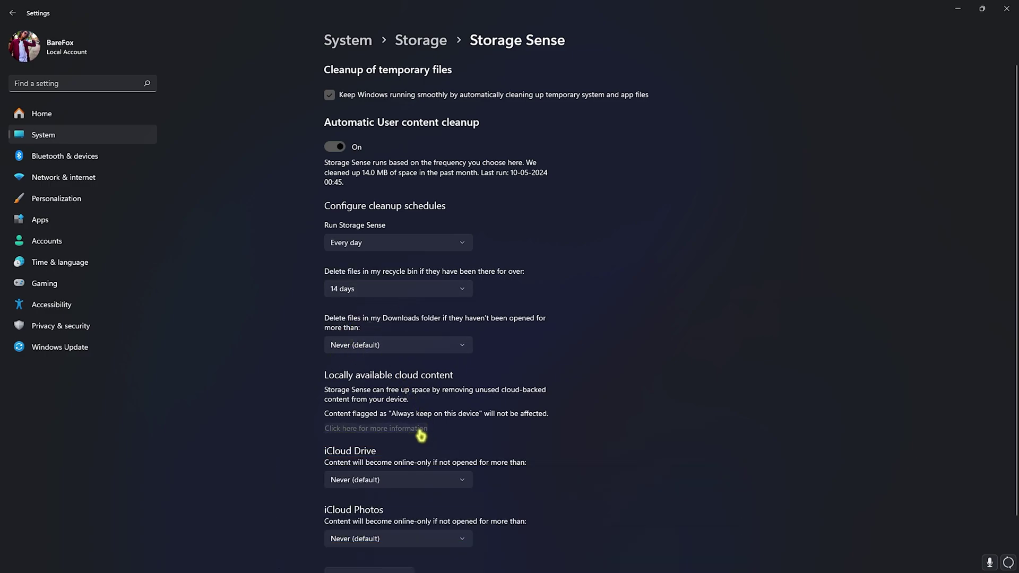
scroll(404, 462, down, 2)
click(353, 521)
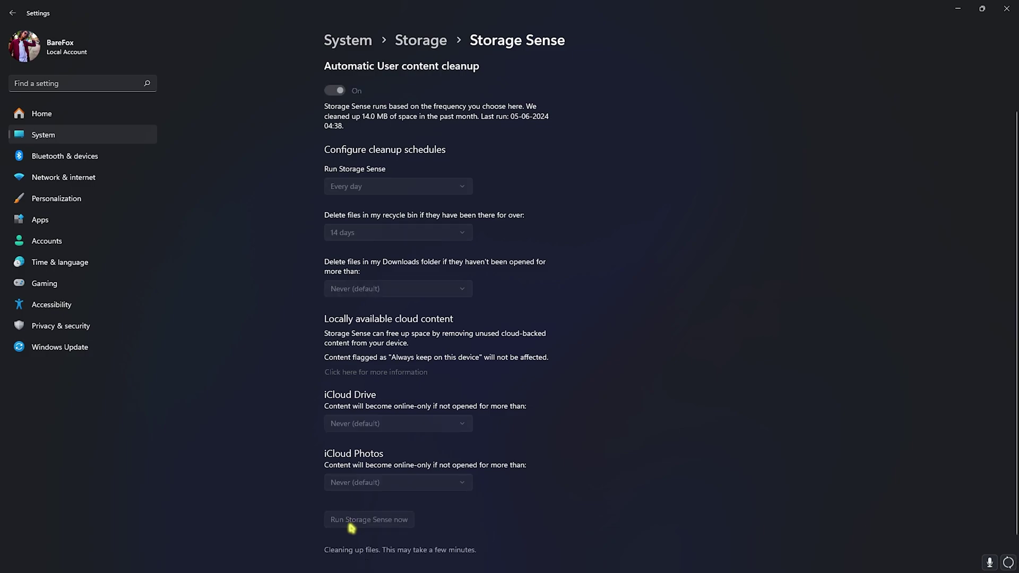
click(101, 283)
- Review Game Bar, confirm Game Mode is On under Gaming, and close Settings
click(395, 89)
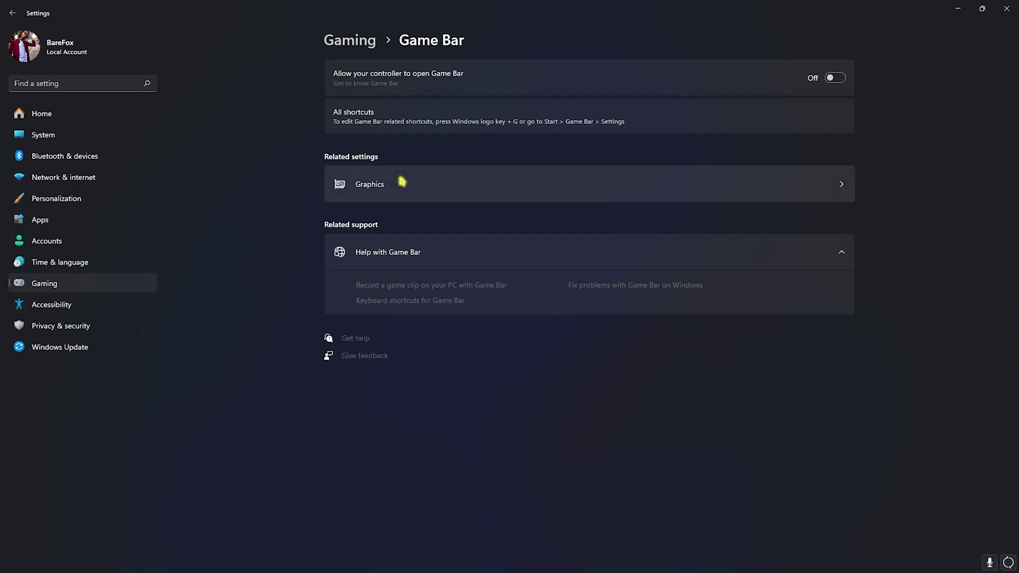
click(361, 51)
click(337, 146)
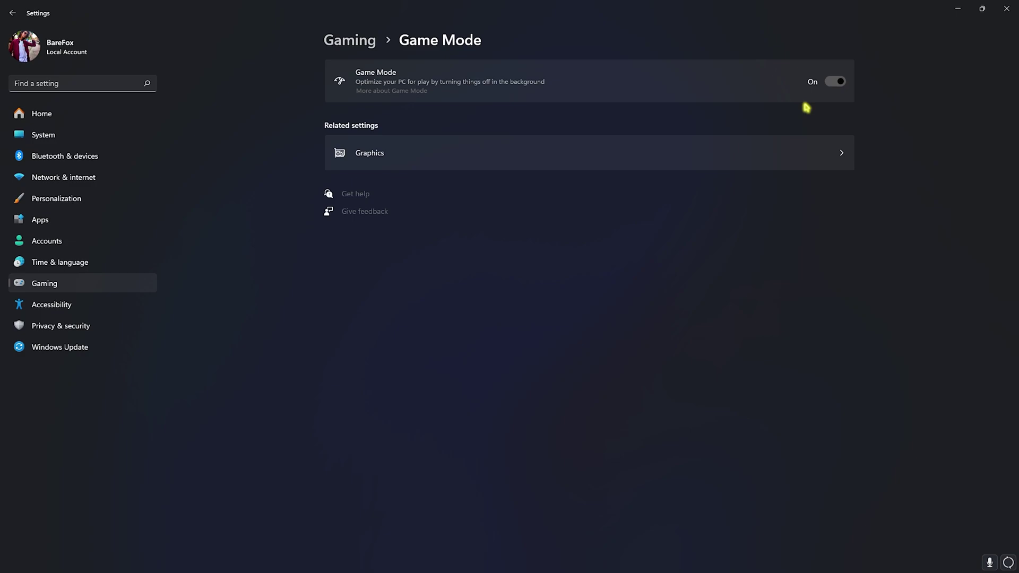
click(1007, 9)
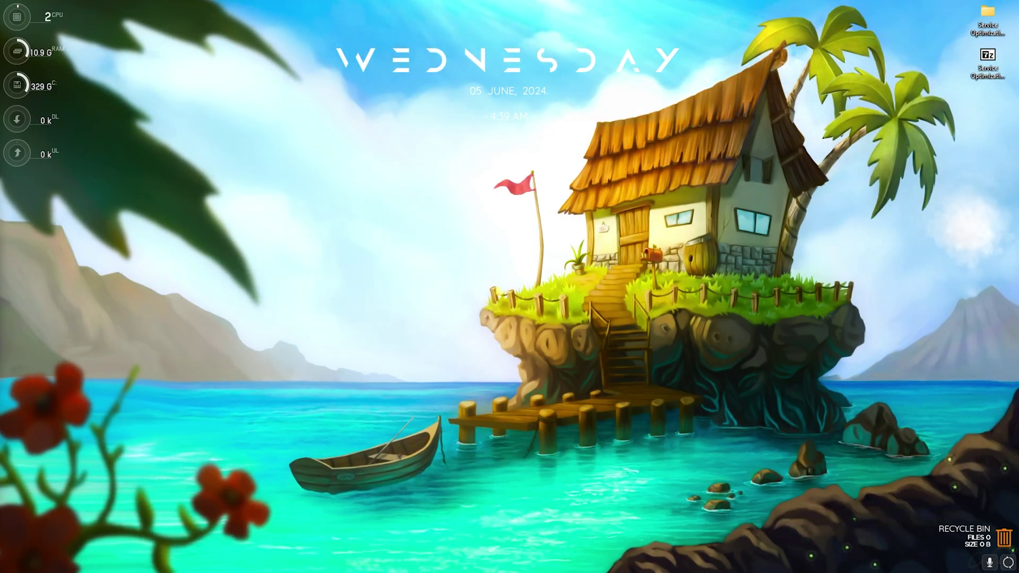
- Set visual effects to best performance, keeping taskbar thumbnails, icon thumbnails, window contents while dragging, and smooth fonts
key(super)
text(adjust the appearance and performance of Windows)
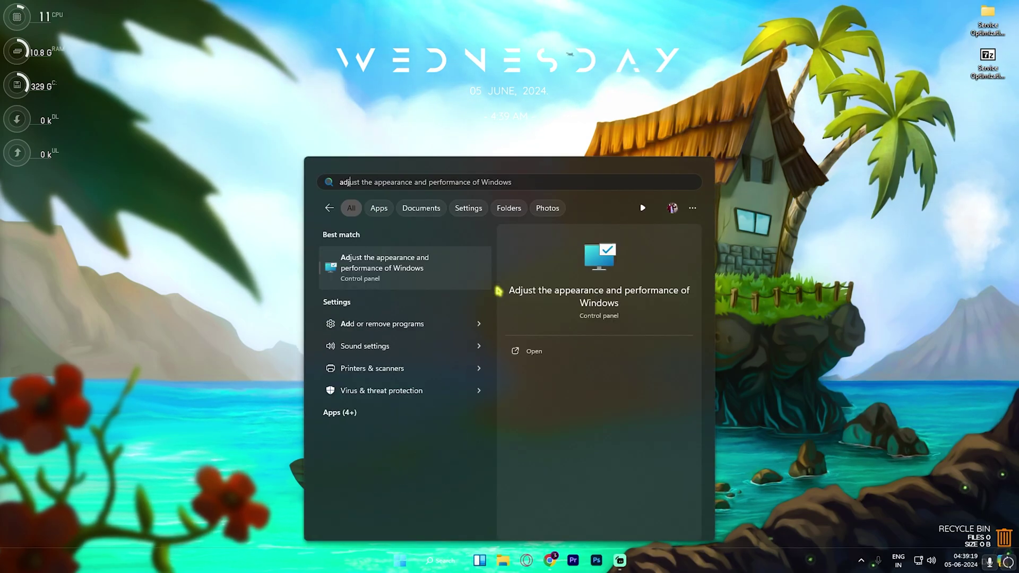
key(Return)
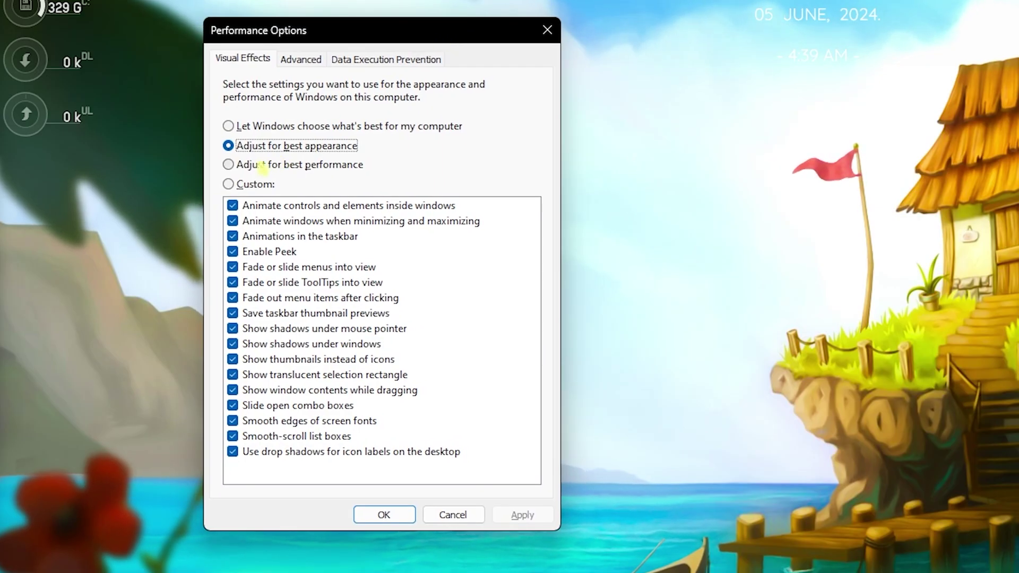
click(287, 166)
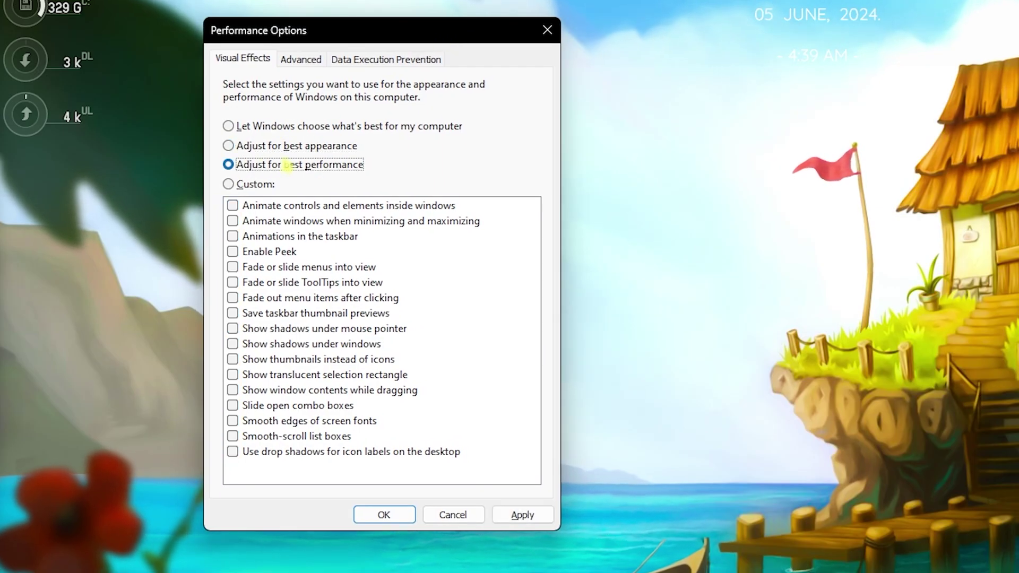
click(259, 315)
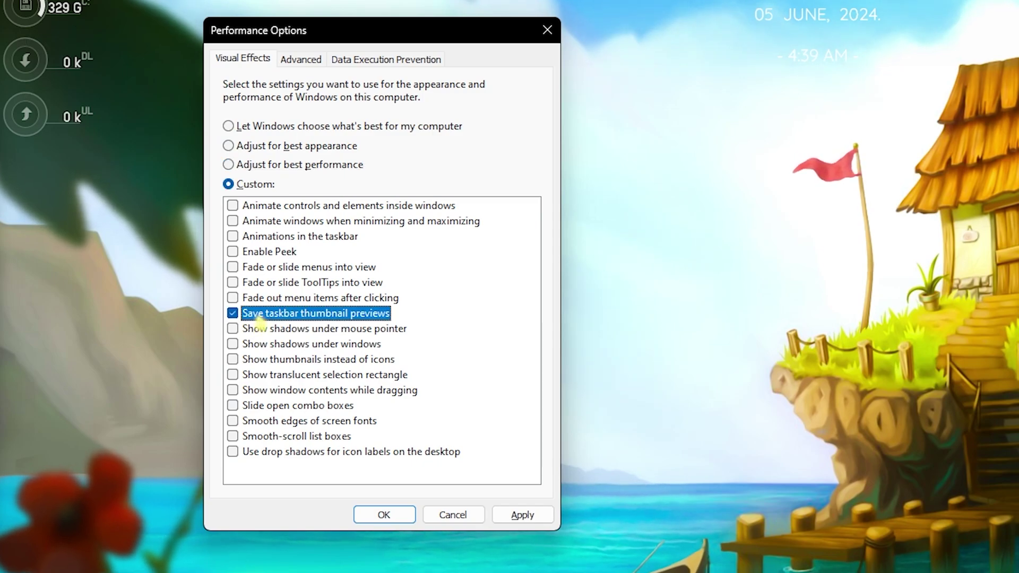
click(258, 361)
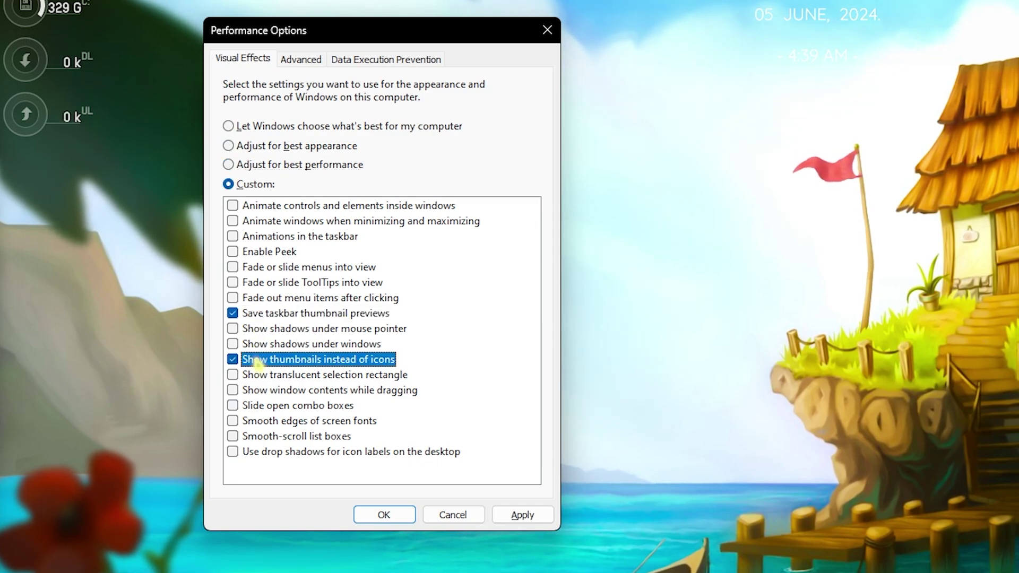
click(270, 392)
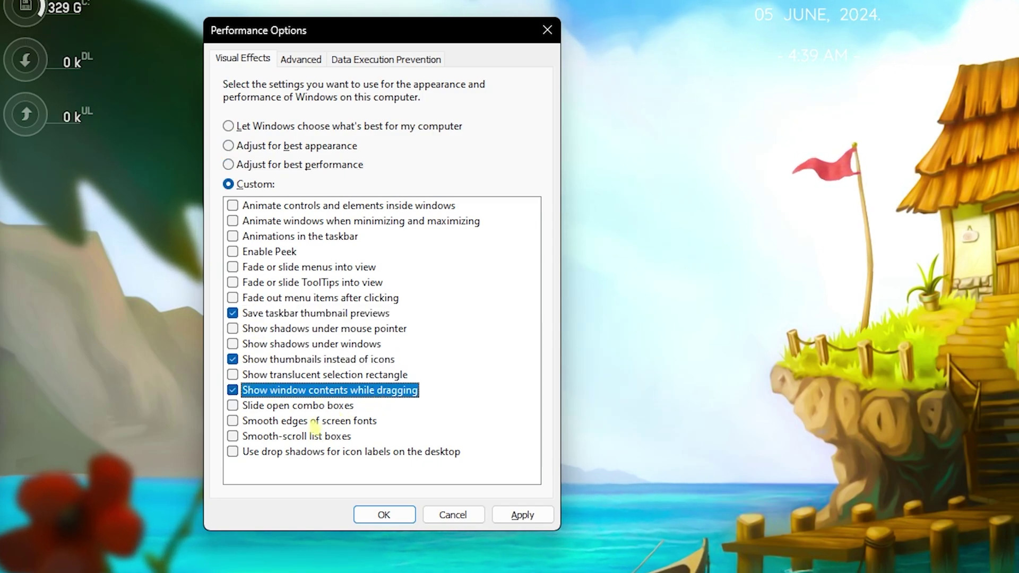
click(304, 423)
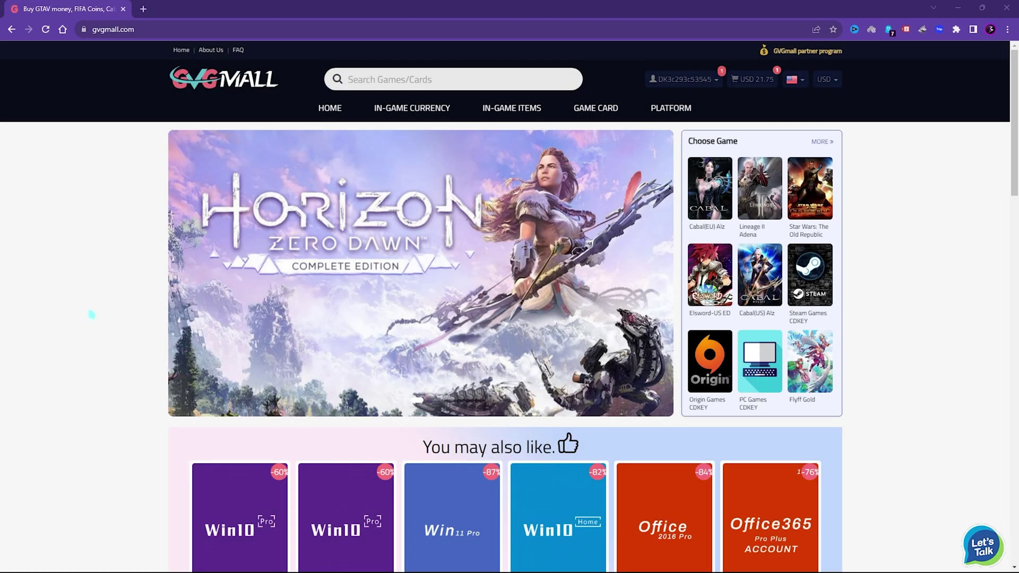
middle_click(82, 332)
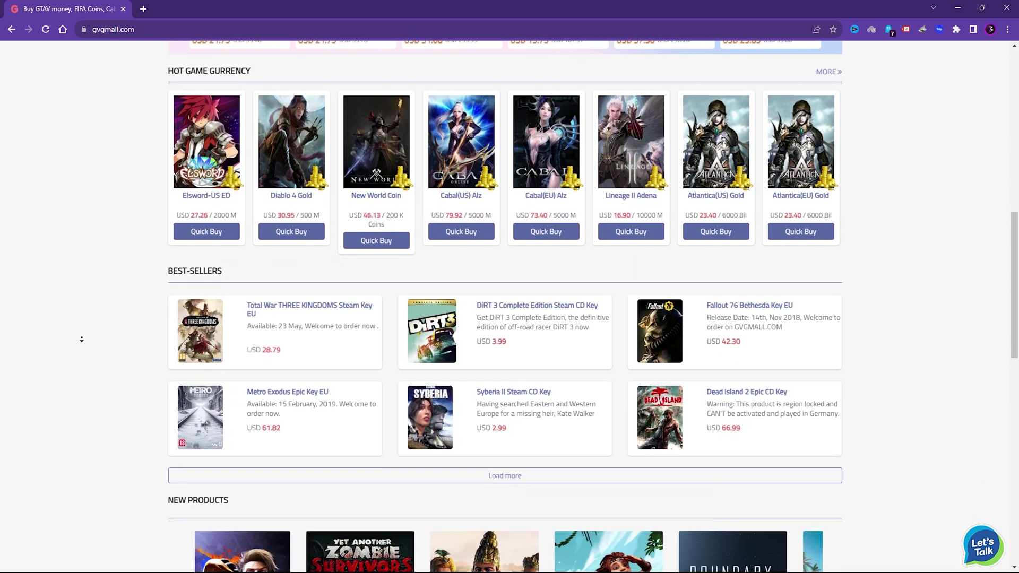
- Open the MS Win 10 Pro OEM KEY GLOBAL product page and scroll through it
click(83, 339)
scroll(83, 341, up, 5)
scroll(84, 341, up, 6)
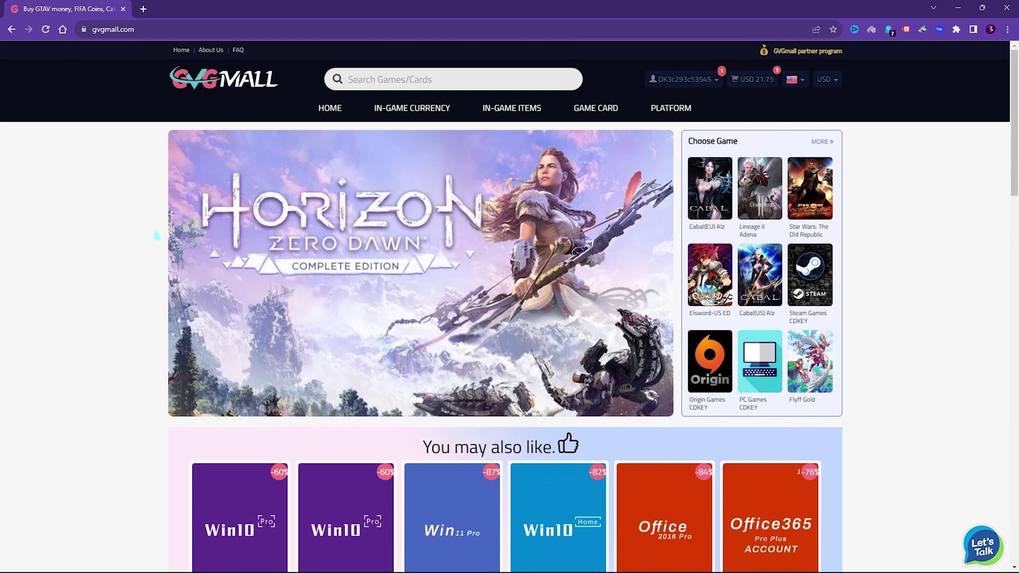
mouse_move(523, 112)
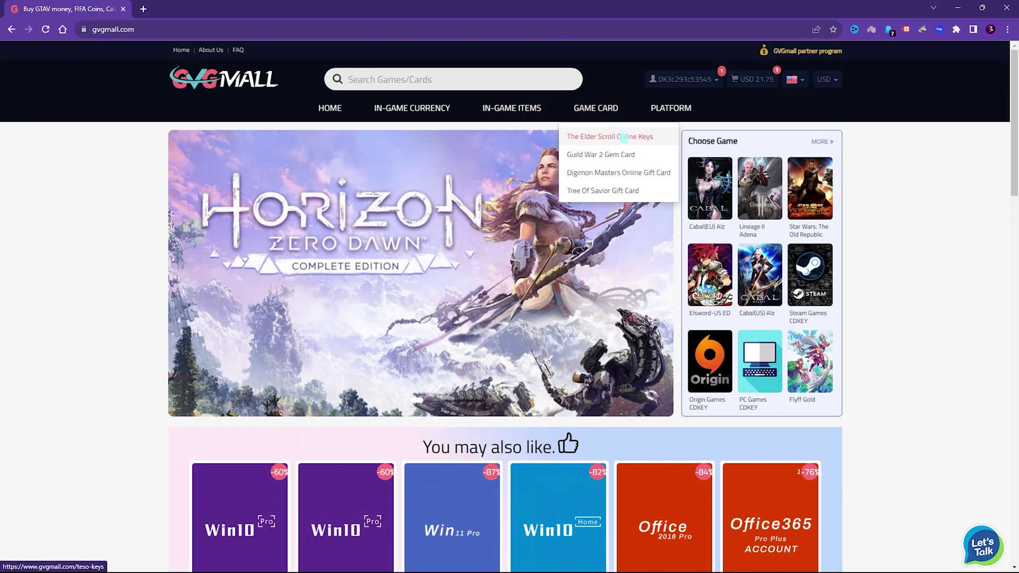
mouse_move(671, 111)
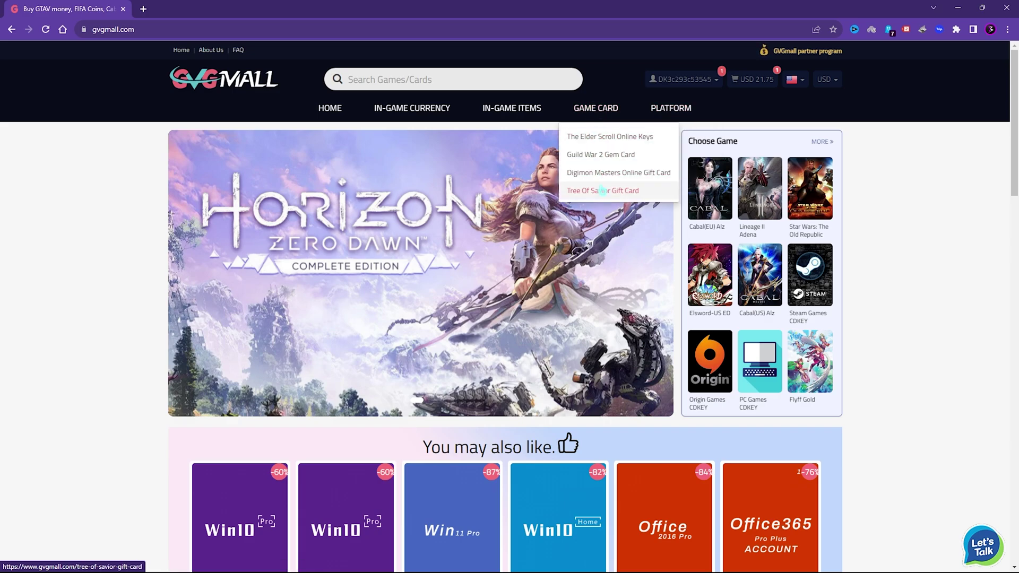
mouse_move(409, 104)
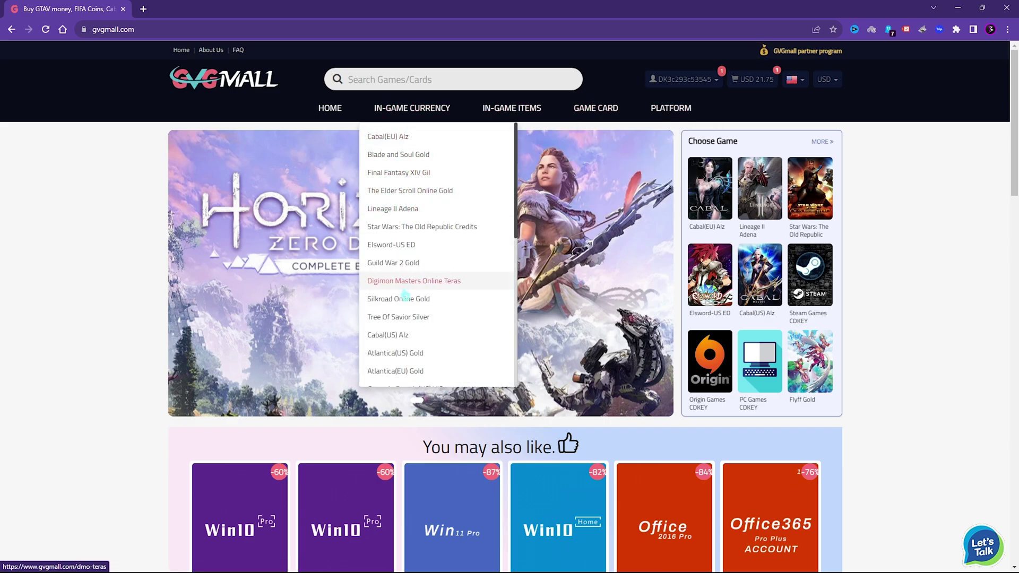
scroll(417, 288, down, 3)
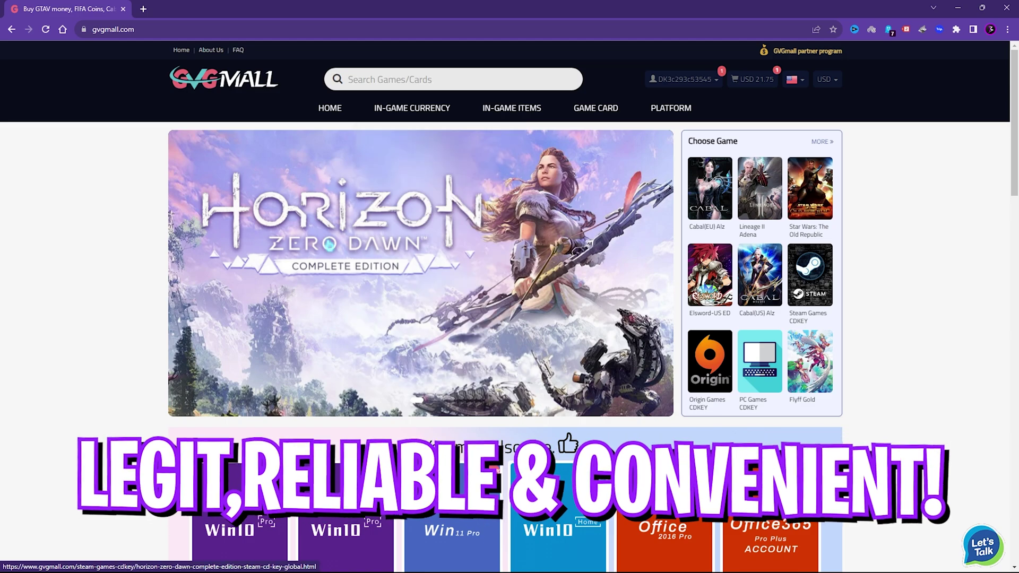
scroll(74, 286, down, 2)
scroll(76, 295, up, 2)
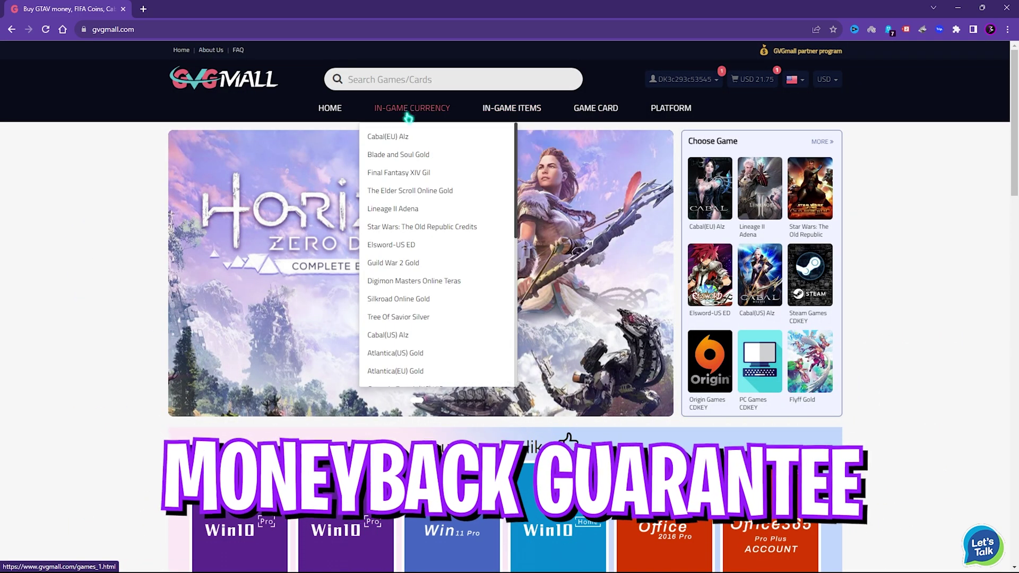
scroll(409, 265, down, 5)
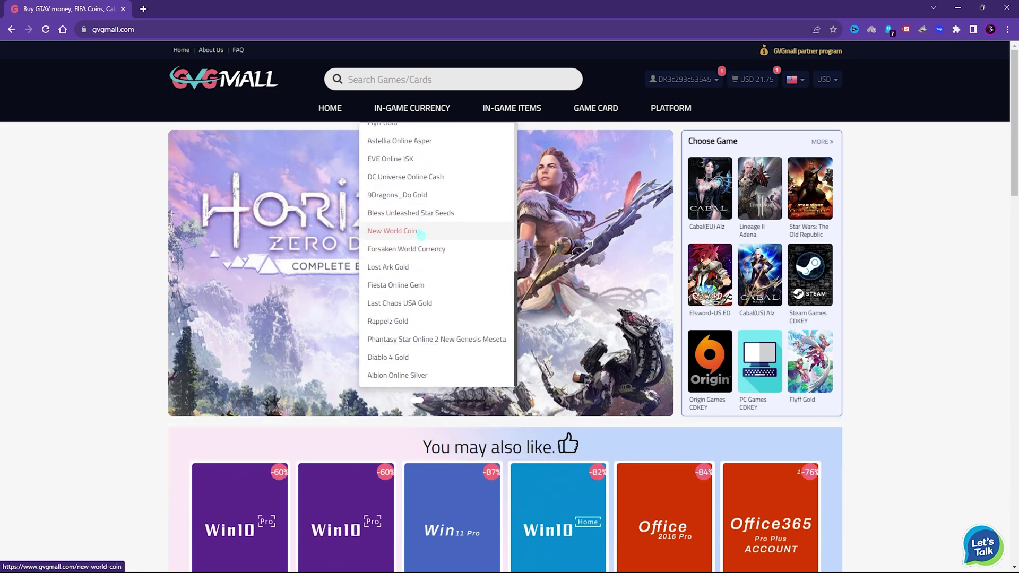
scroll(82, 284, down, 4)
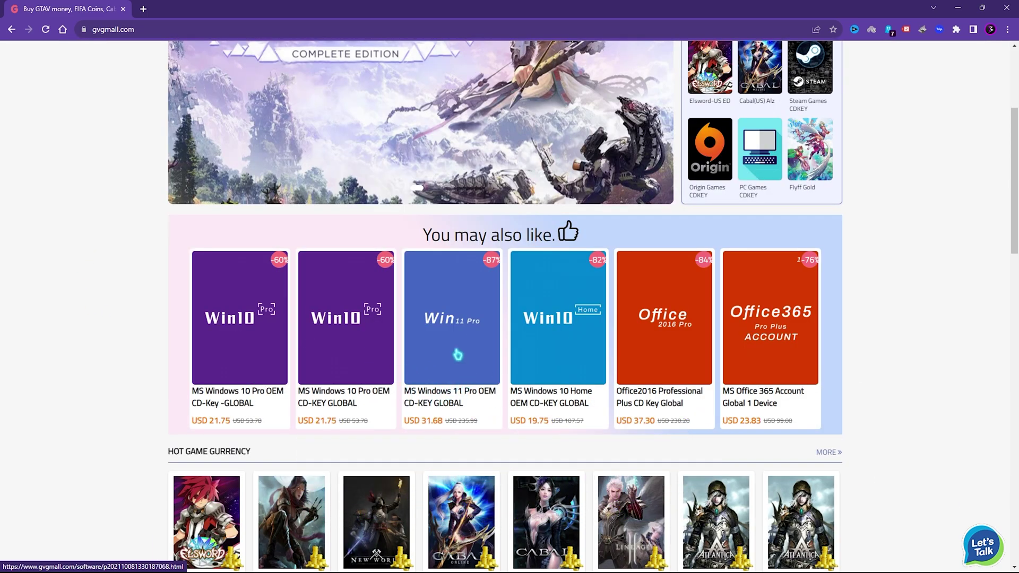
scroll(146, 441, up, 1)
scroll(147, 440, down, 1)
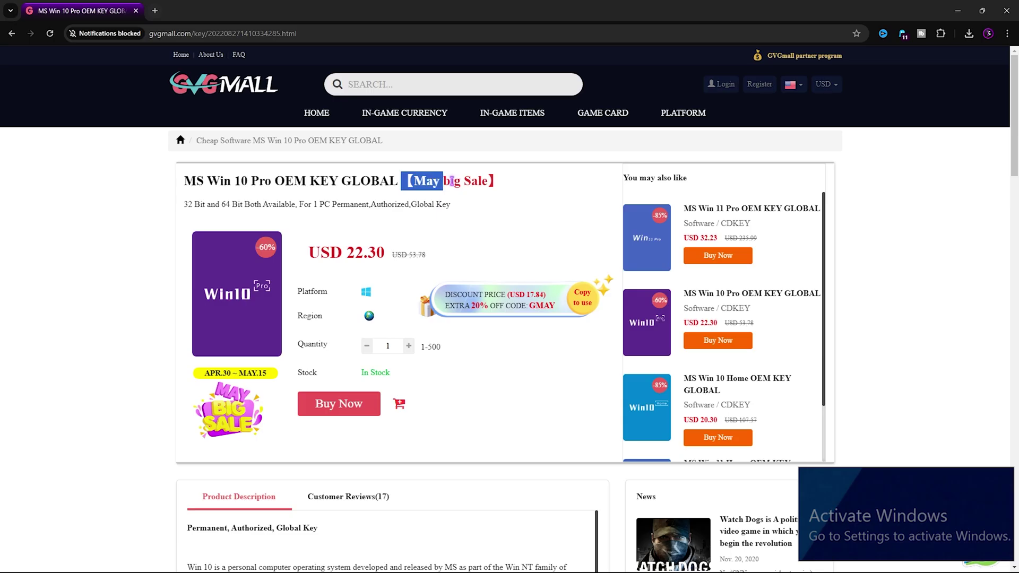
- Highlight the May big Sale title tag and the USD 22.30 sale price
drag(453, 182, 497, 181)
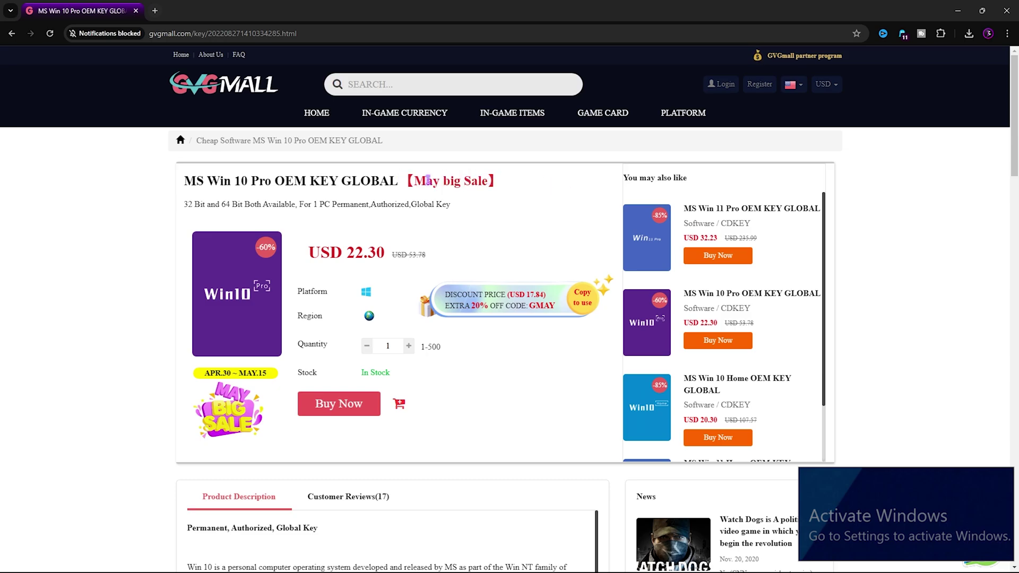
click(350, 244)
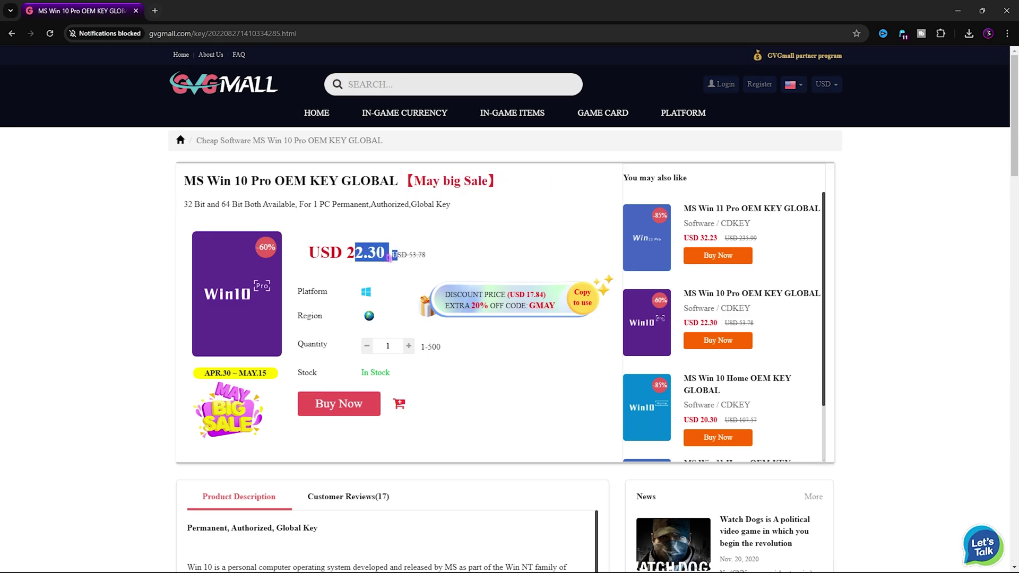
click(382, 255)
double_click(366, 252)
click(358, 244)
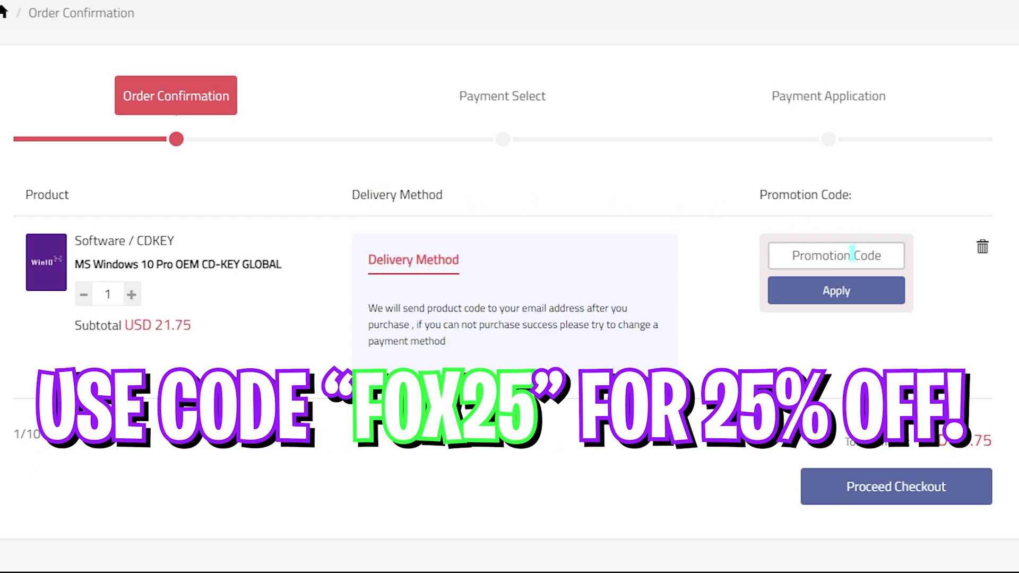
- Apply promotion code FOX25, bringing the order total down to USD 16.31
click(849, 257)
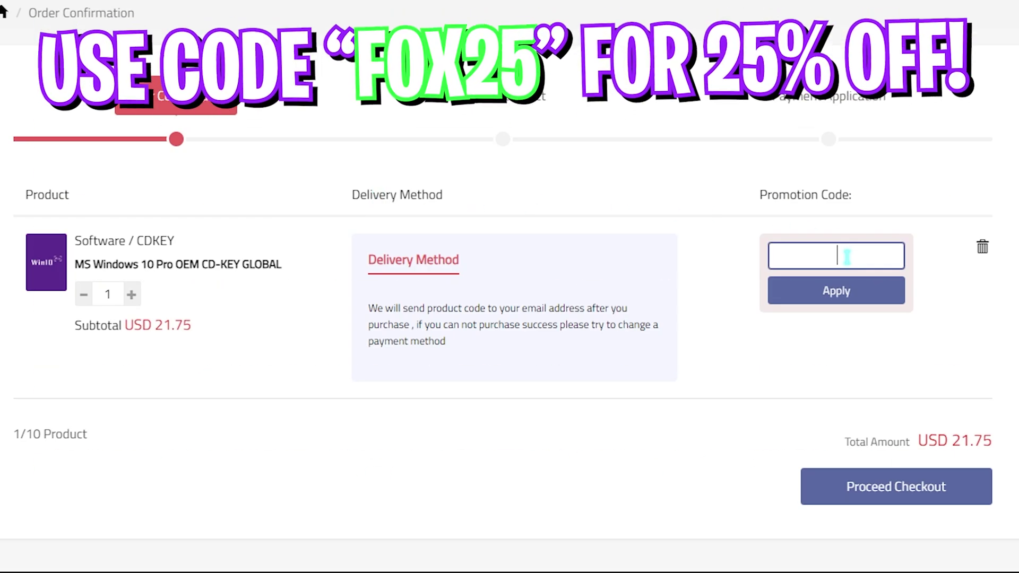
text(FOX25)
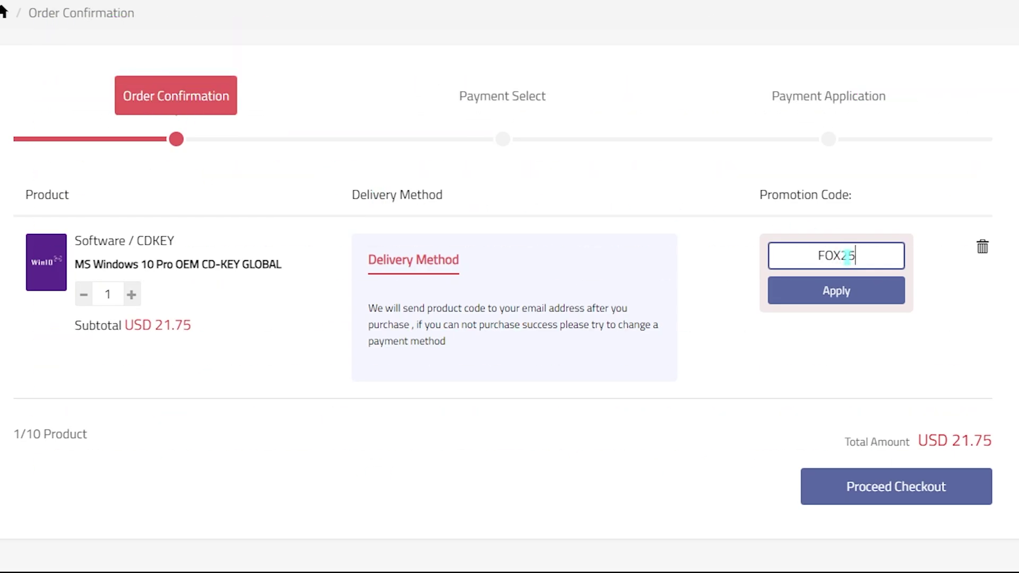
drag(844, 260, 779, 257)
click(812, 290)
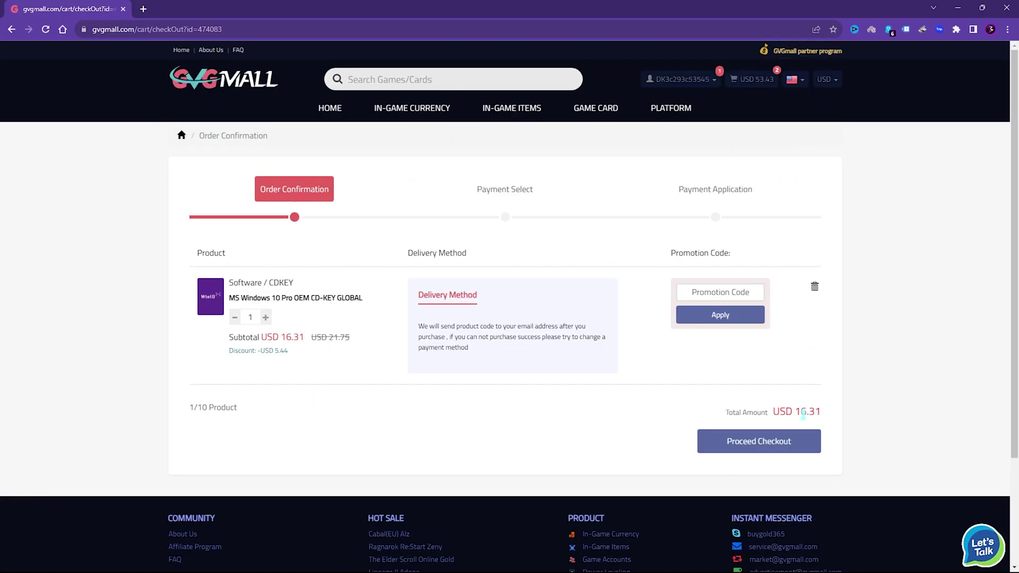
mouse_move(823, 420)
mouse_down()
mouse_move(776, 414)
mouse_move(785, 441)
mouse_up()
click(472, 384)
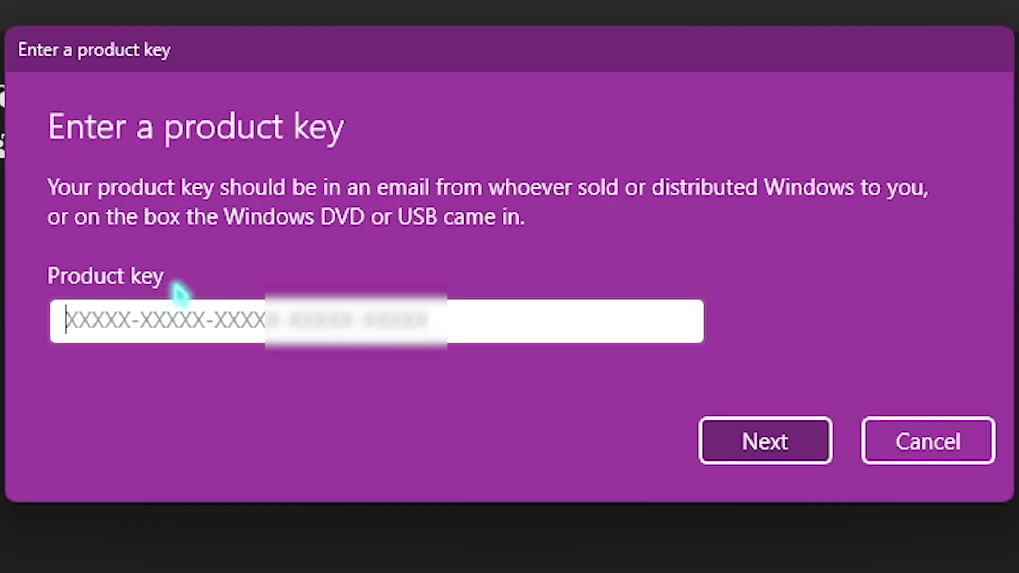
- Paste the purchased product key into Windows Activation and submit it
key(ctrl+v)
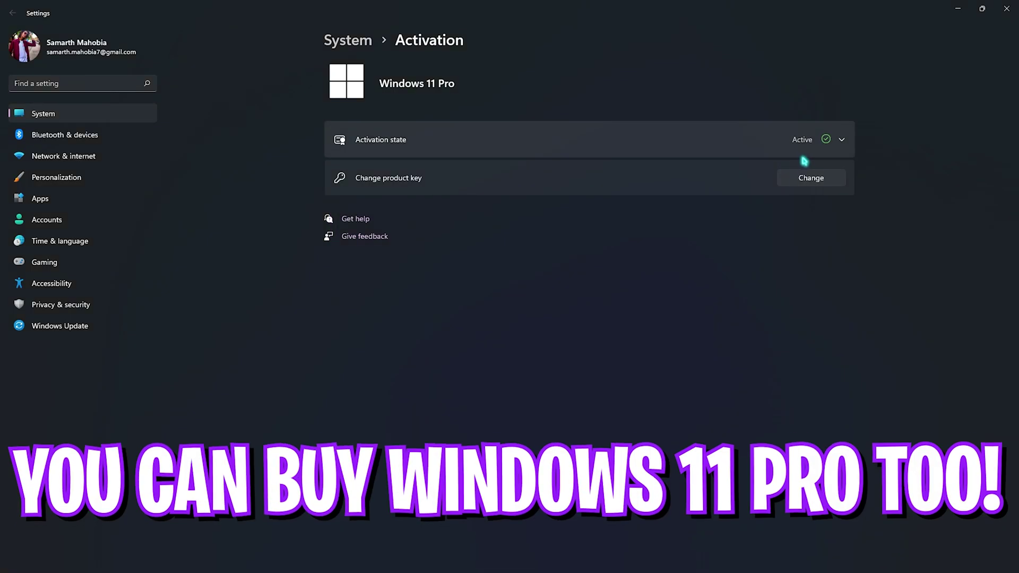
click(840, 141)
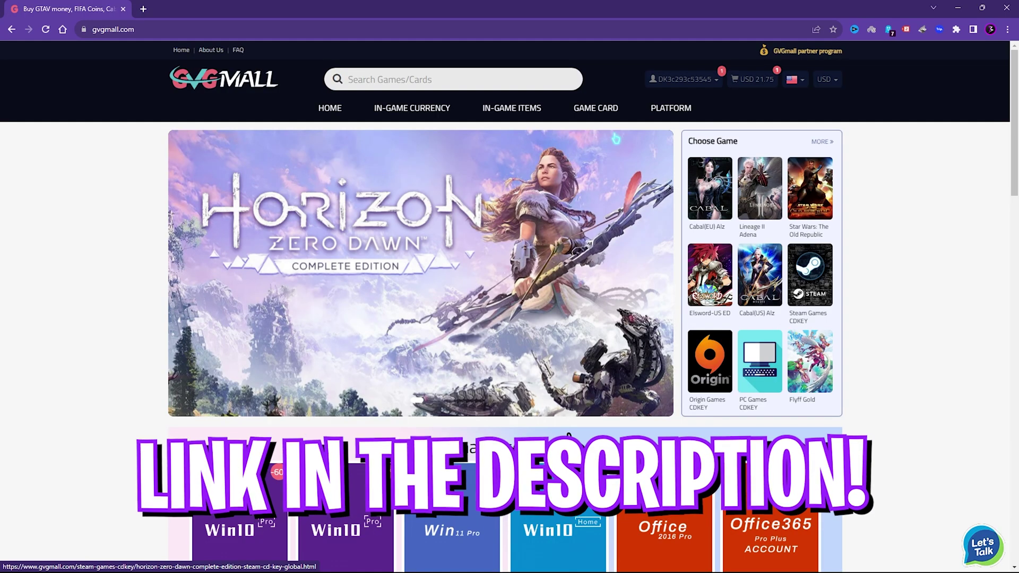
mouse_move(409, 104)
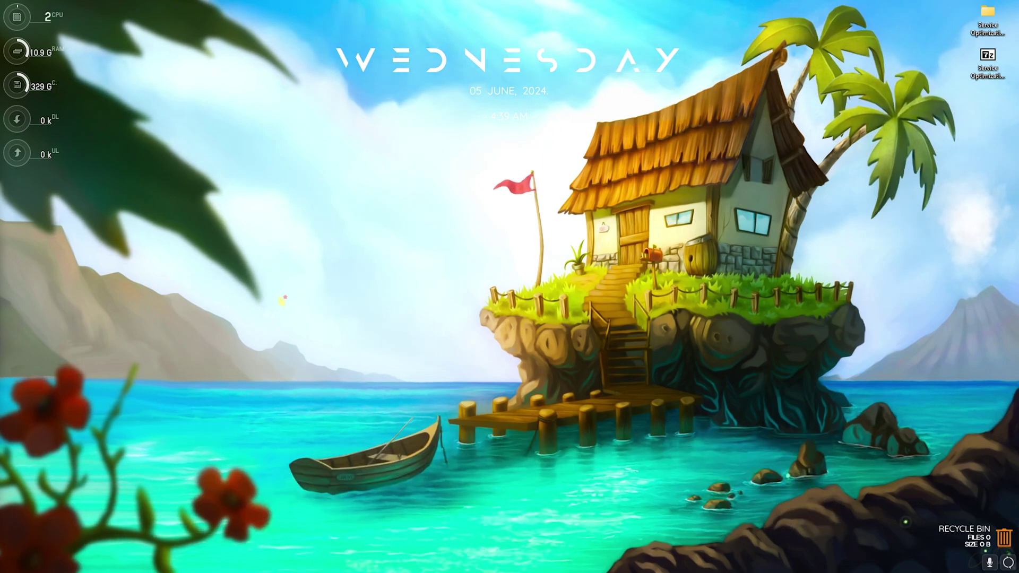
key(ctrl+shift+Escape)
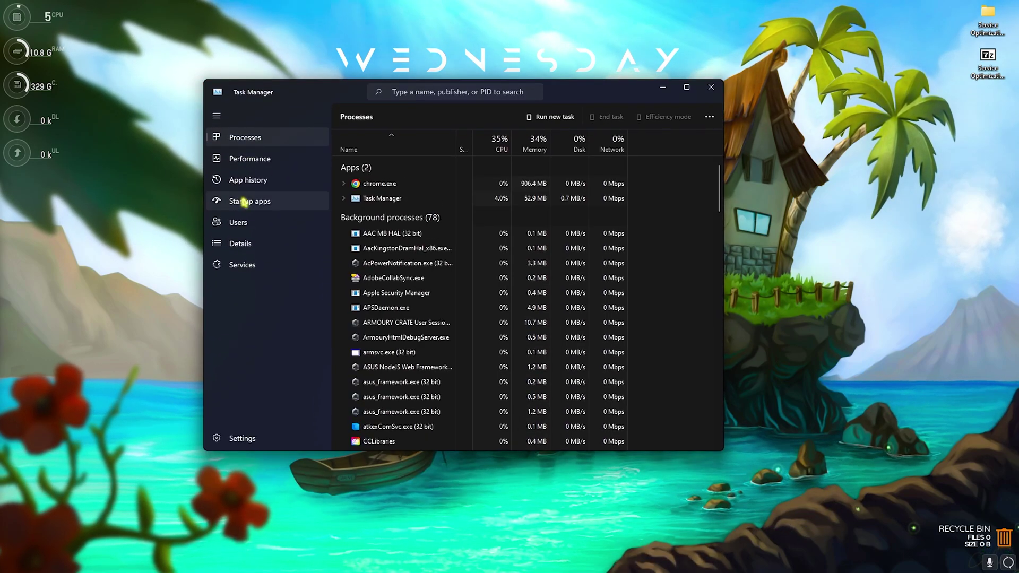
click(244, 202)
double_click(325, 99)
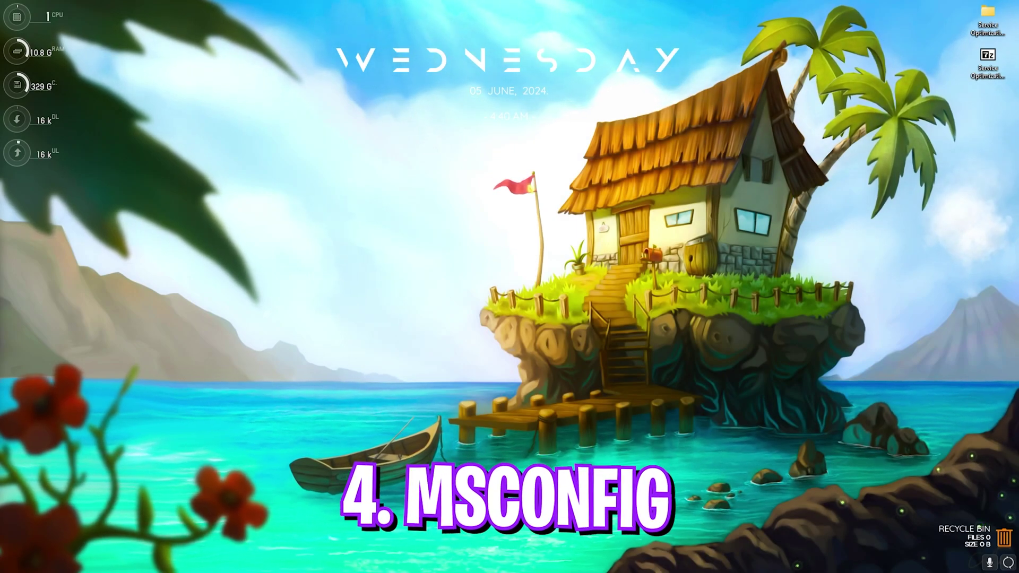
- Through msconfig, set the boot advanced options to 24 processors and apply the change
key(super+r)
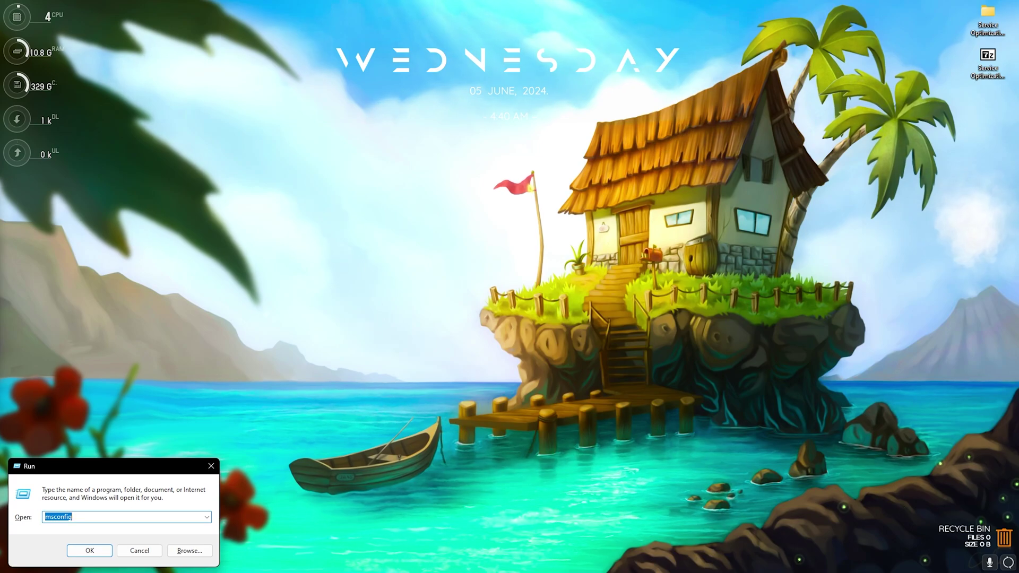
key(Return)
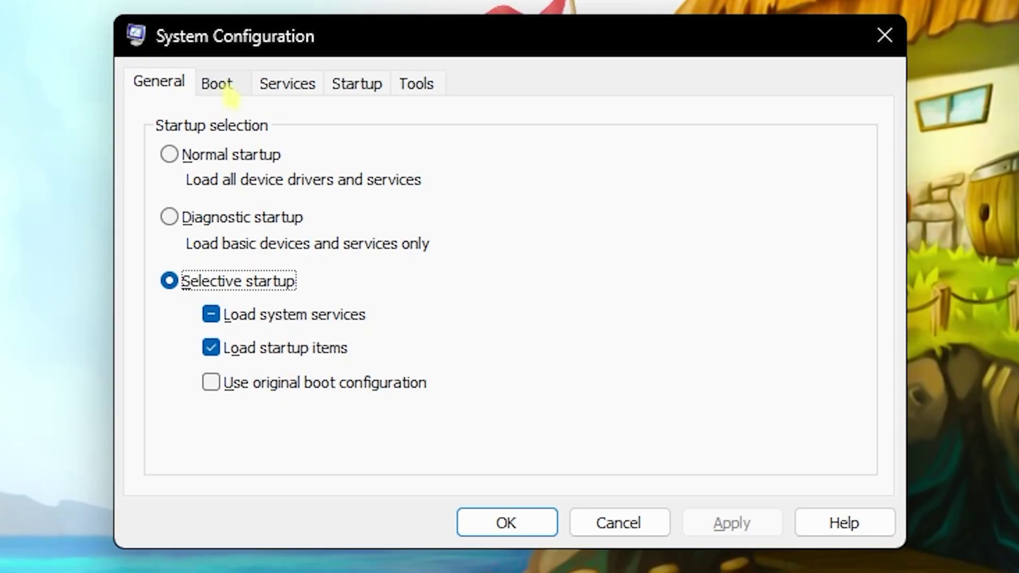
click(399, 212)
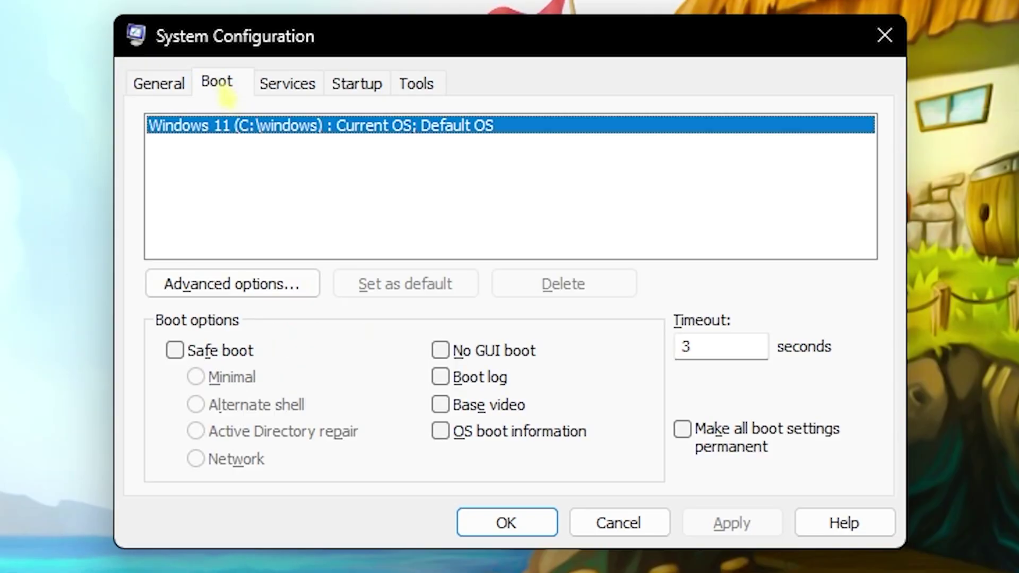
click(222, 289)
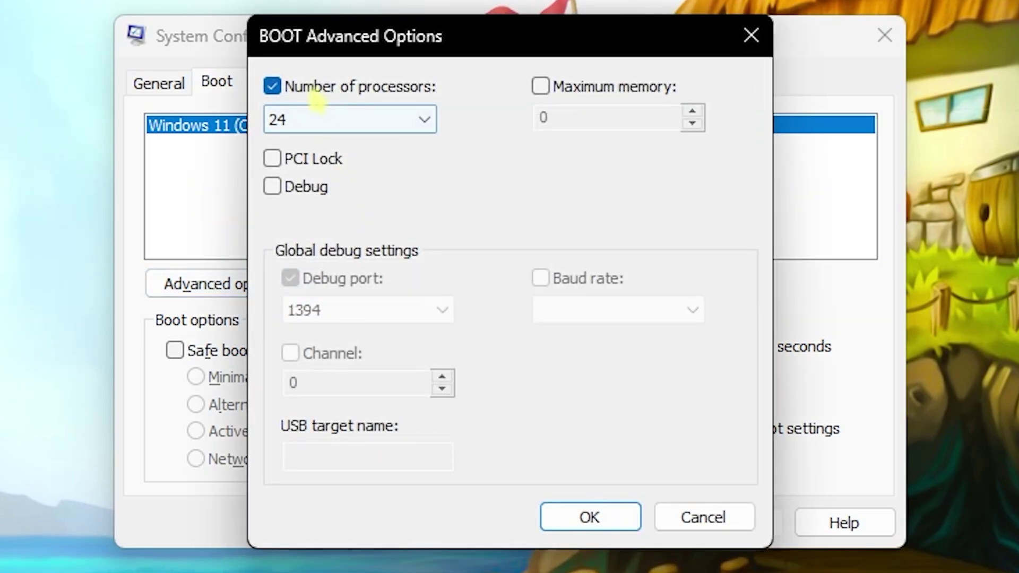
click(316, 95)
click(308, 90)
click(312, 122)
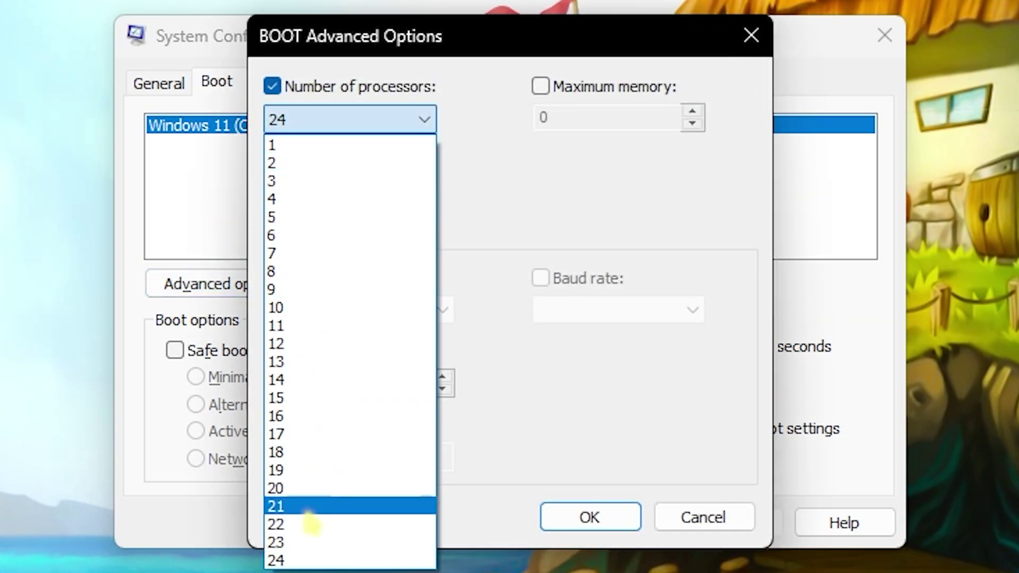
click(294, 562)
click(573, 519)
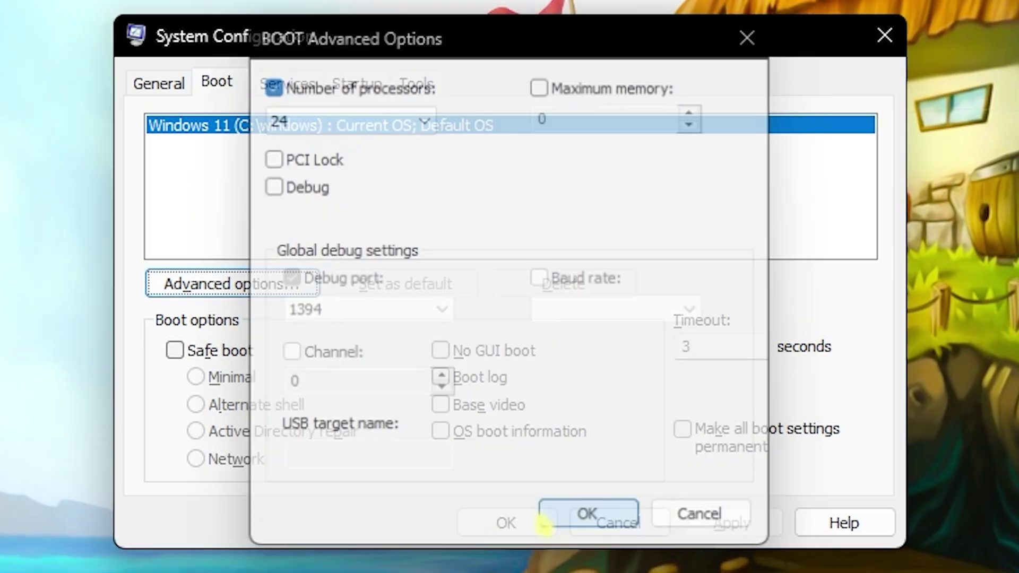
click(717, 525)
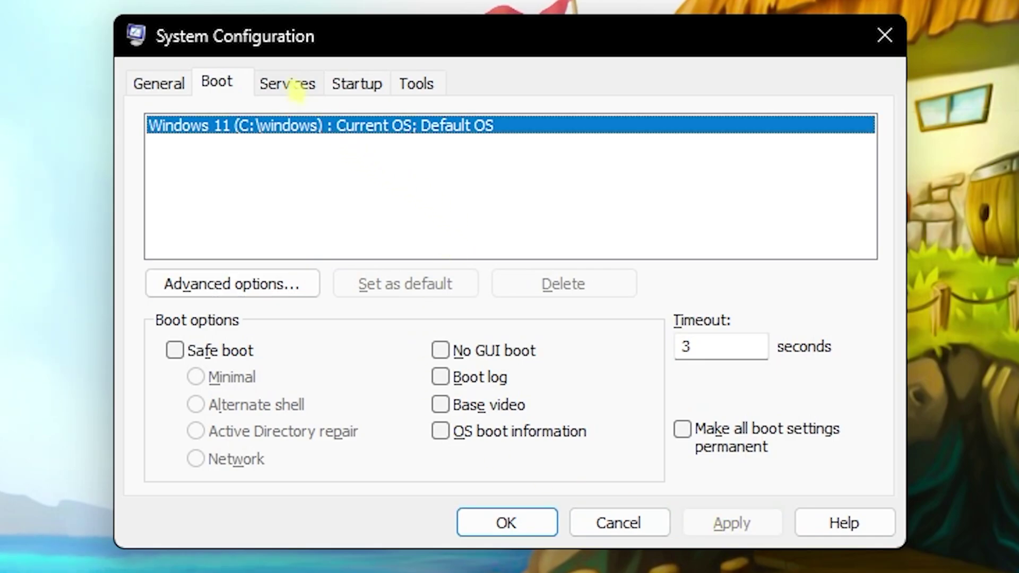
click(292, 85)
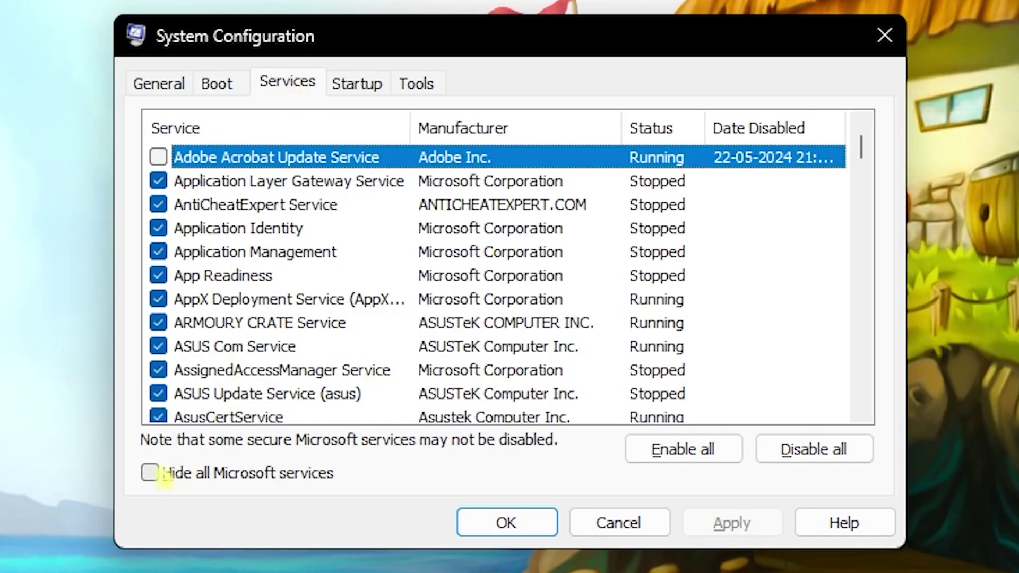
- Hide Microsoft services, review the remaining services, and close System Configuration with OK
click(151, 473)
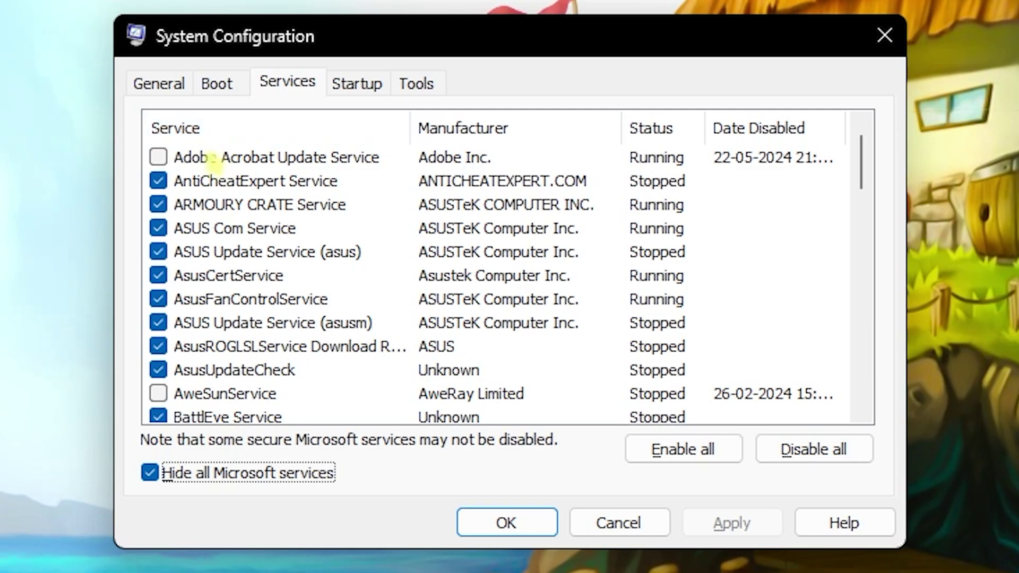
scroll(223, 334, down, 2)
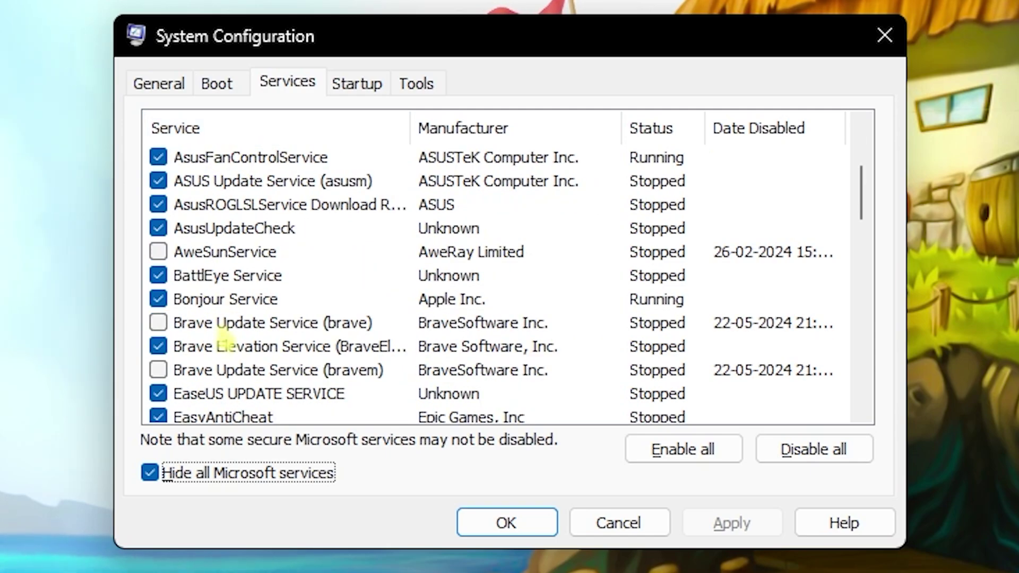
scroll(224, 339, down, 3)
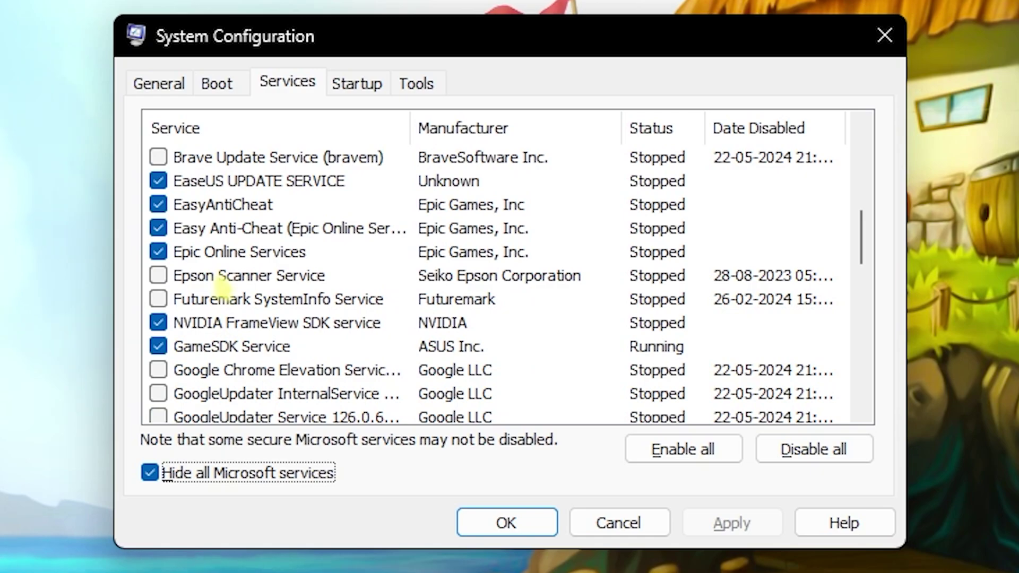
scroll(222, 288, down, 3)
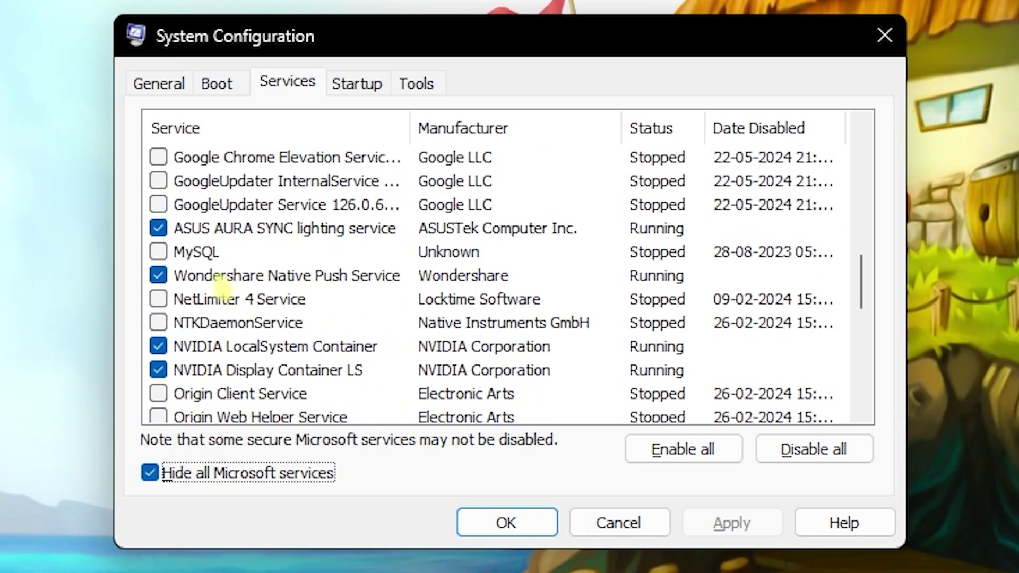
scroll(222, 288, down, 3)
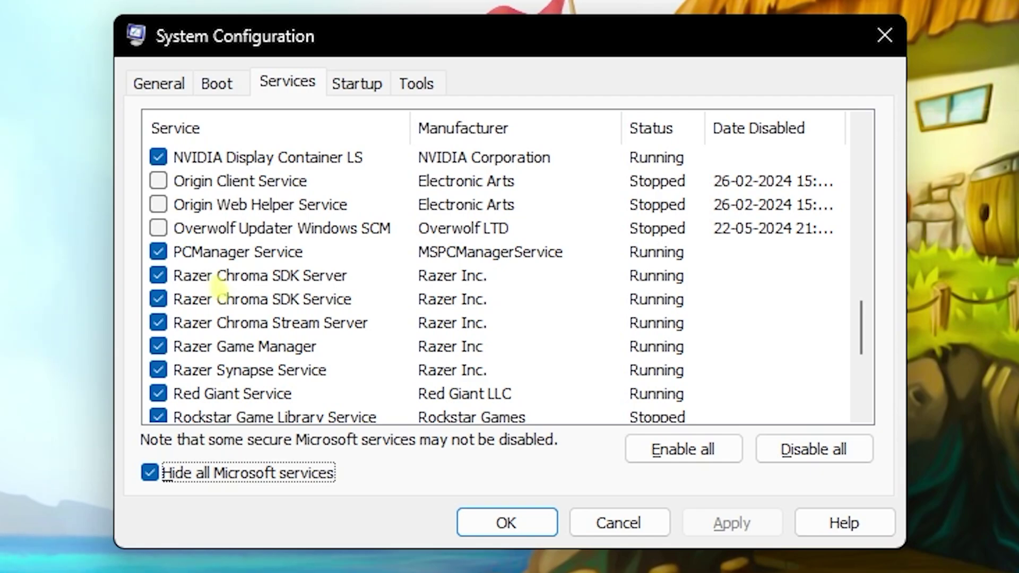
scroll(219, 288, down, 3)
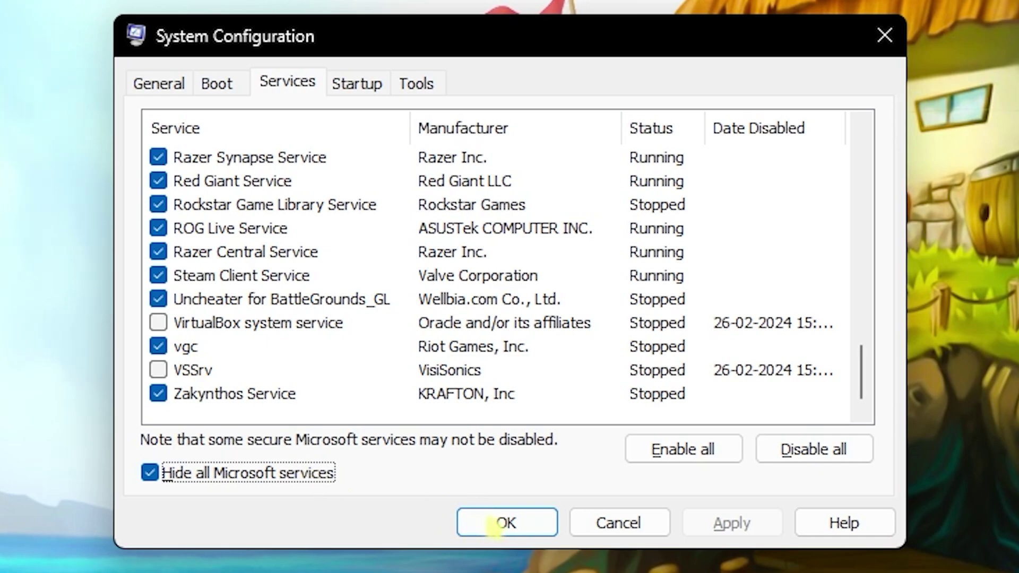
click(494, 524)
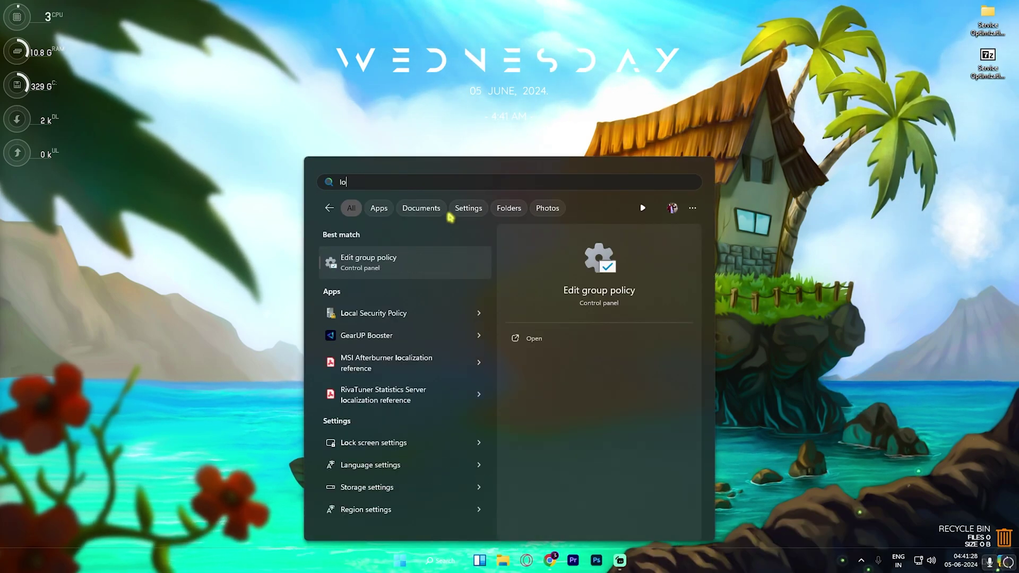
- Launch Local Group Policy Editor maximized and navigate to Windows Components > App Privacy
key(Return)
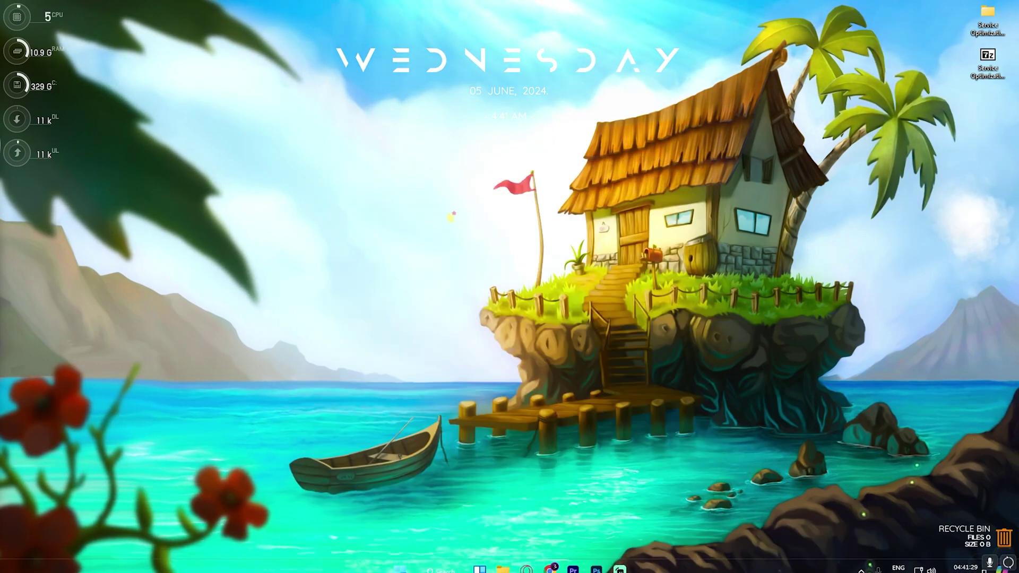
key(super+Up)
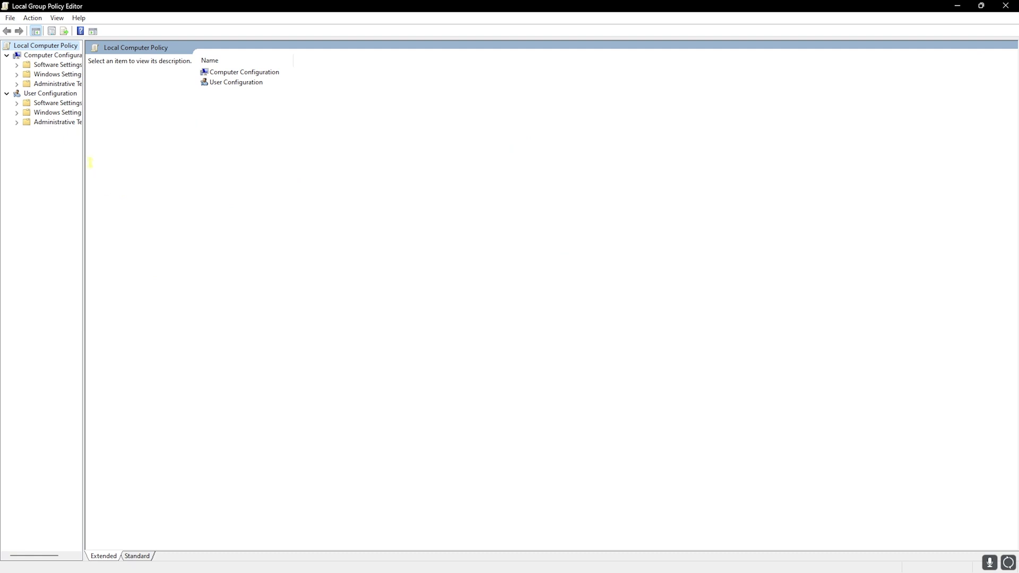
drag(84, 162, 135, 161)
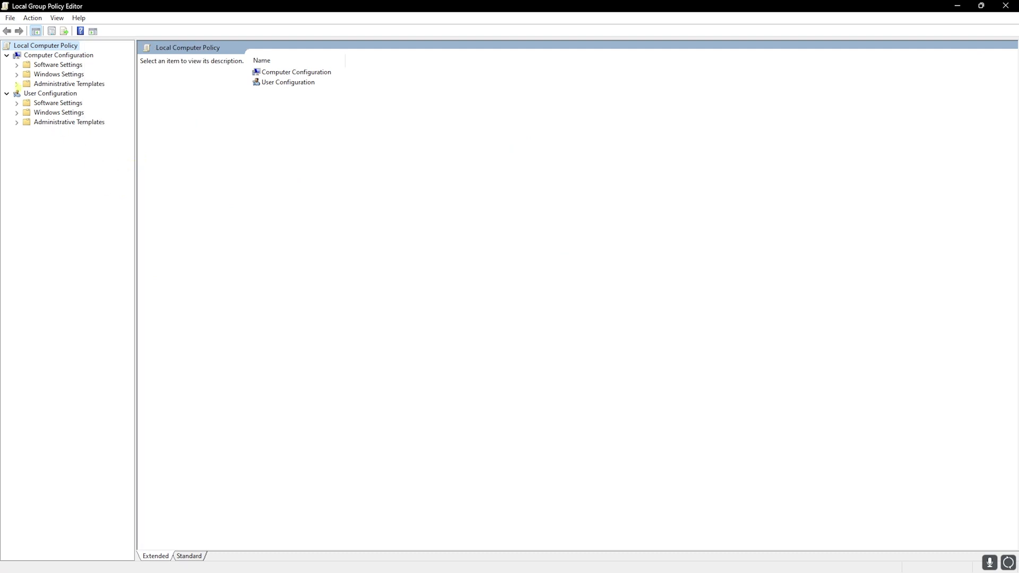
click(17, 84)
click(27, 160)
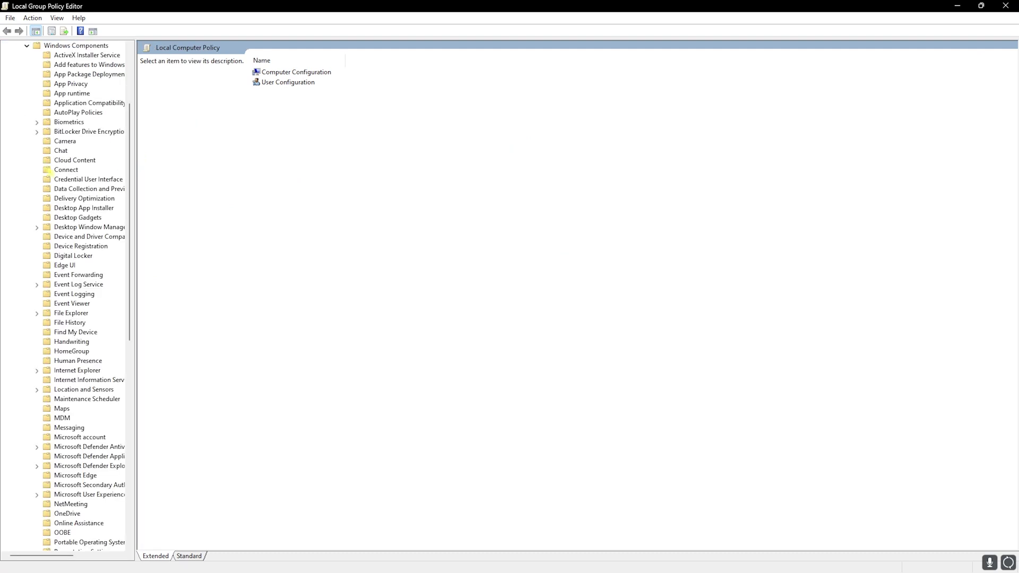
click(69, 85)
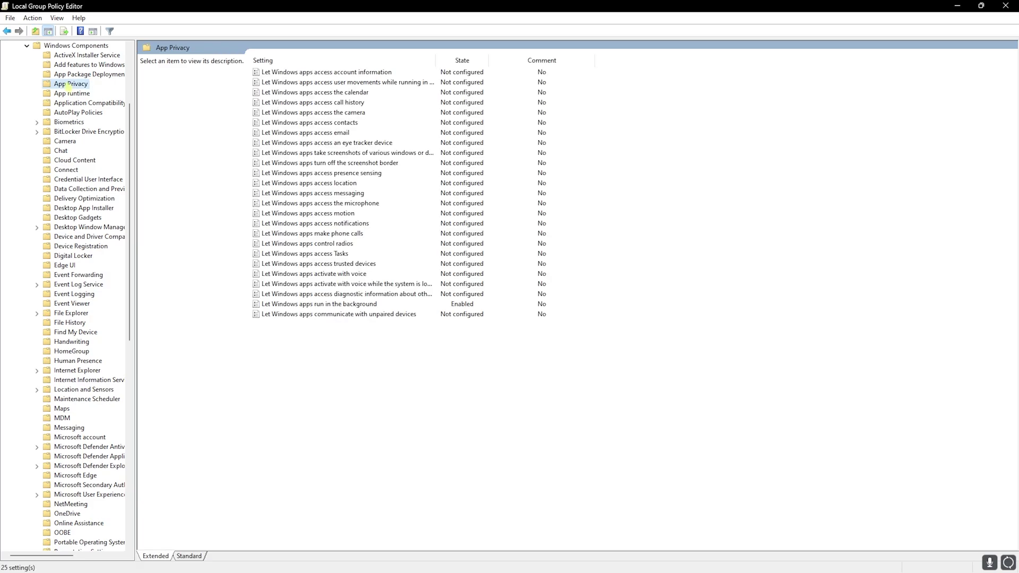
- Set 'Let Windows apps run in the background' to Force Deny for all apps
click(279, 306)
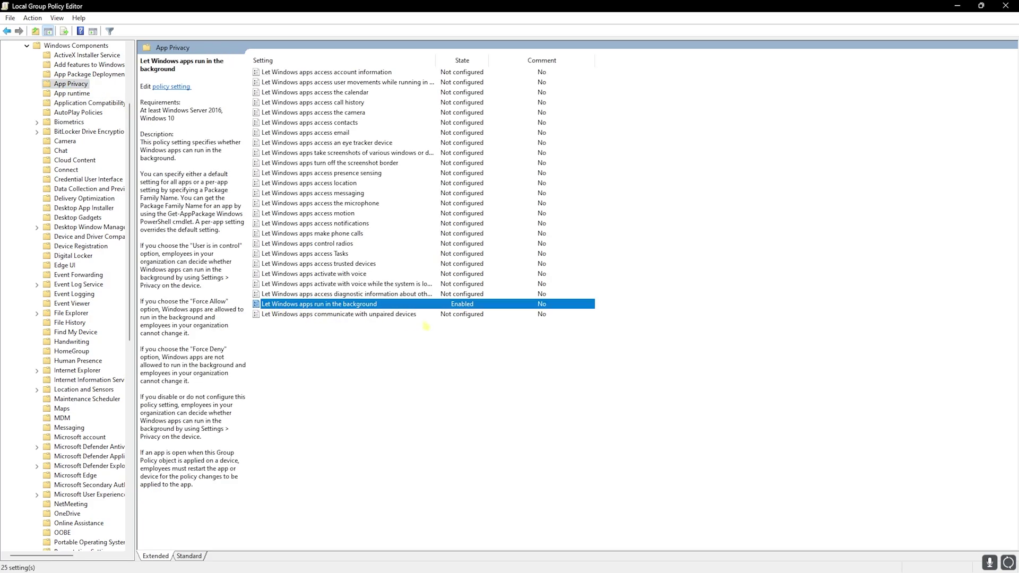
double_click(422, 304)
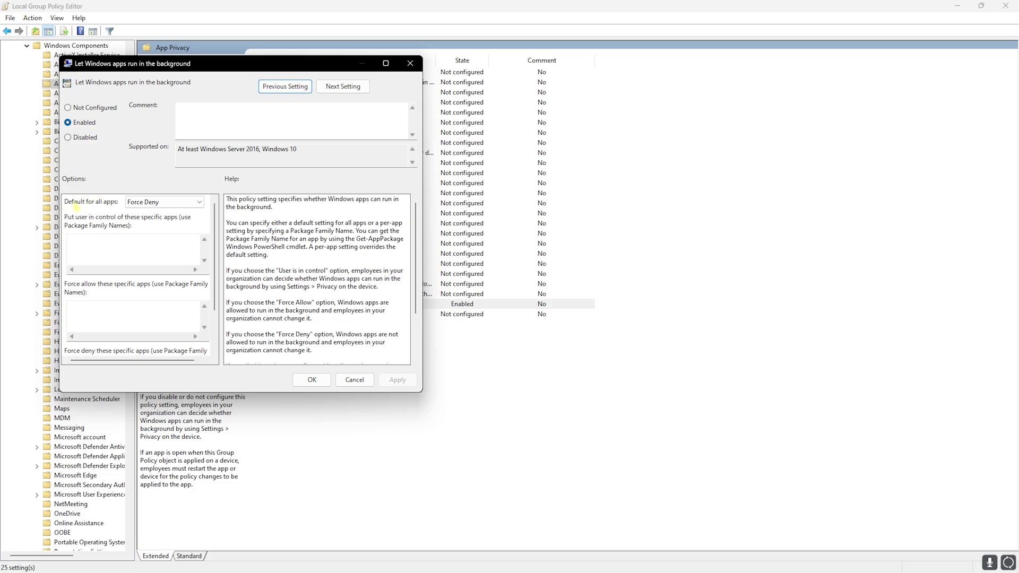
click(178, 202)
click(136, 228)
click(355, 379)
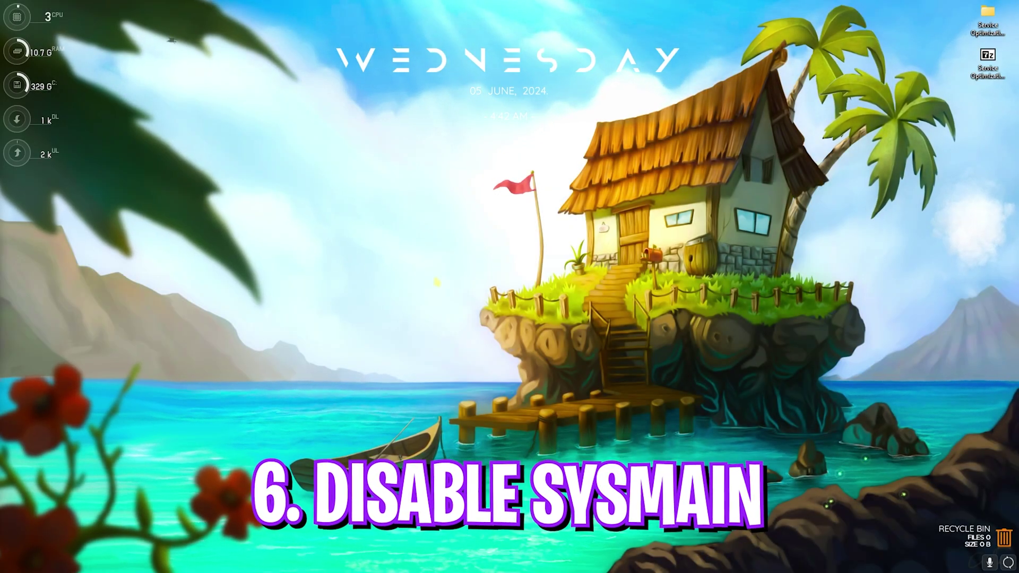
- Launch services.msc and jump to the services starting with S
key(super+r)
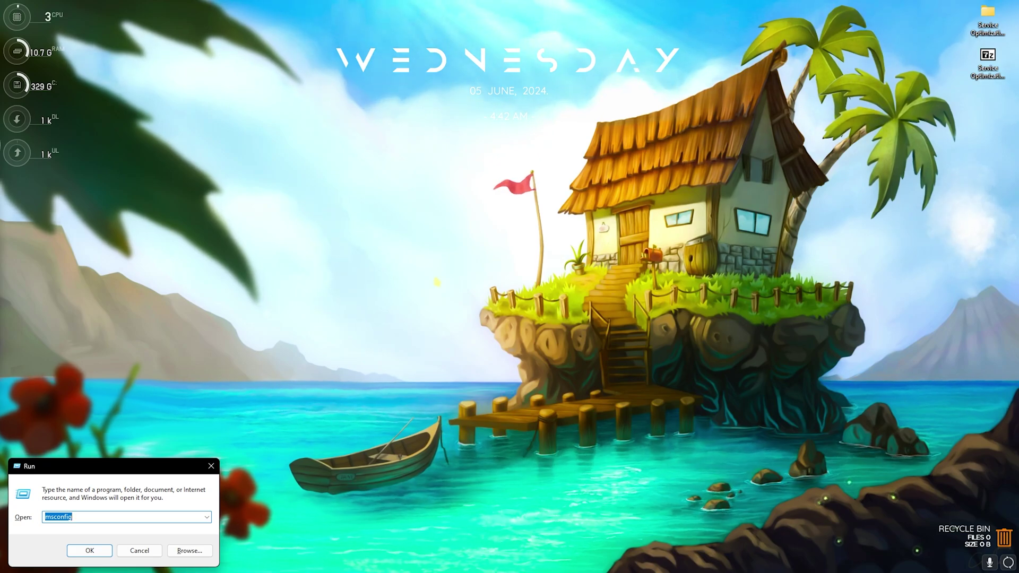
text(services.msc)
key(Return)
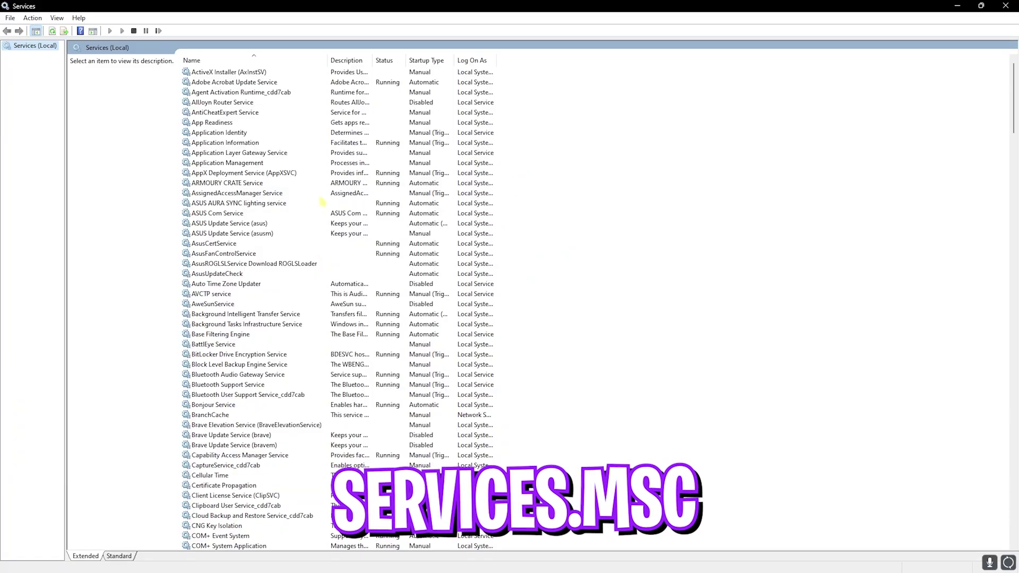
click(321, 174)
key(s)
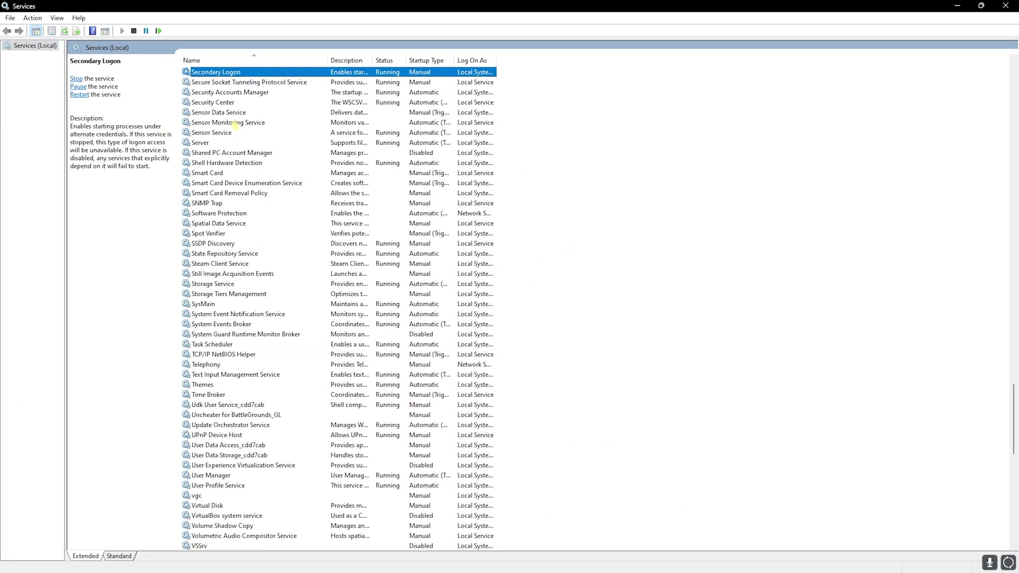
- Set SysMain's startup type to Disabled and apply it
right_click(245, 304)
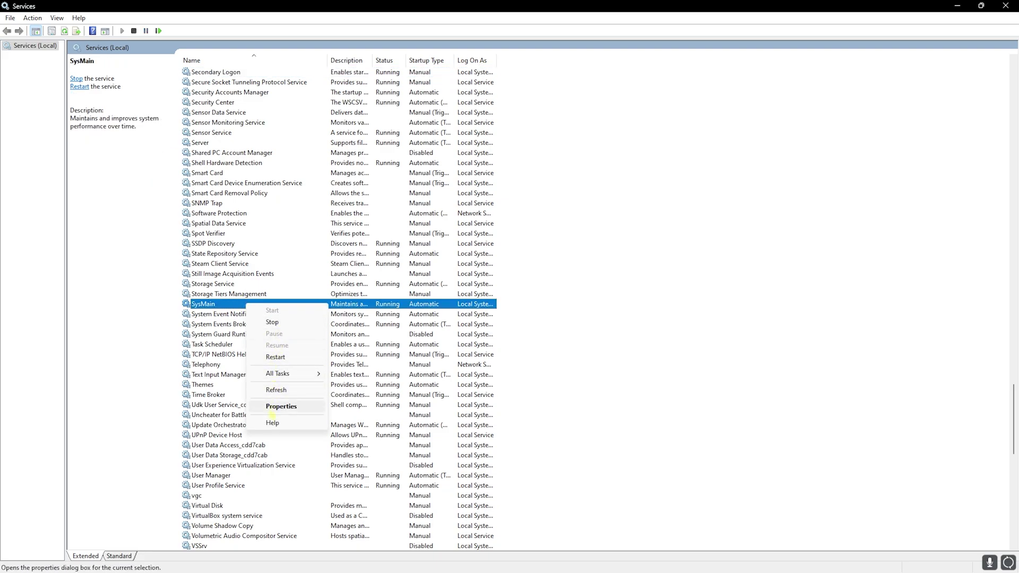
click(280, 406)
click(489, 280)
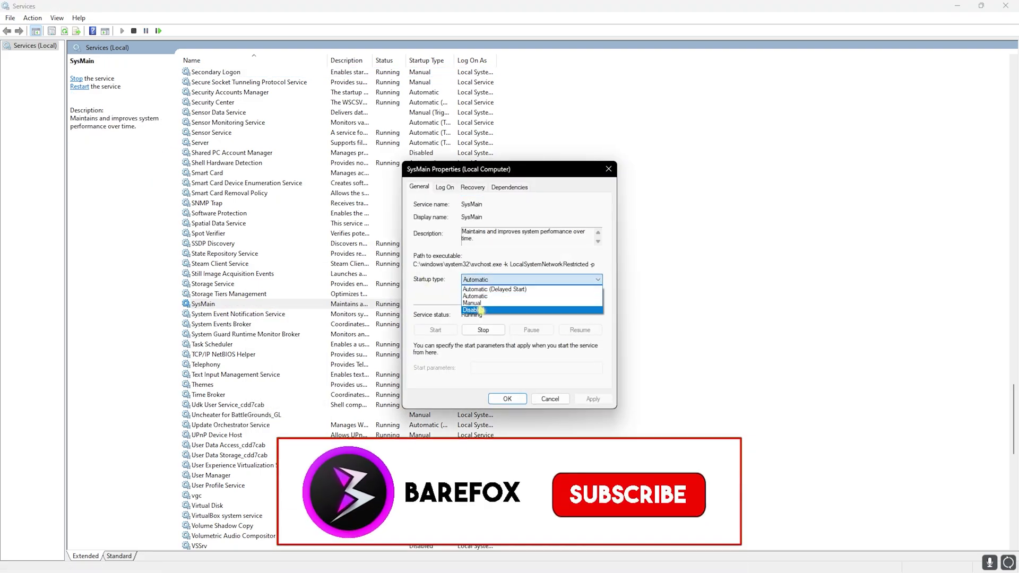
click(505, 309)
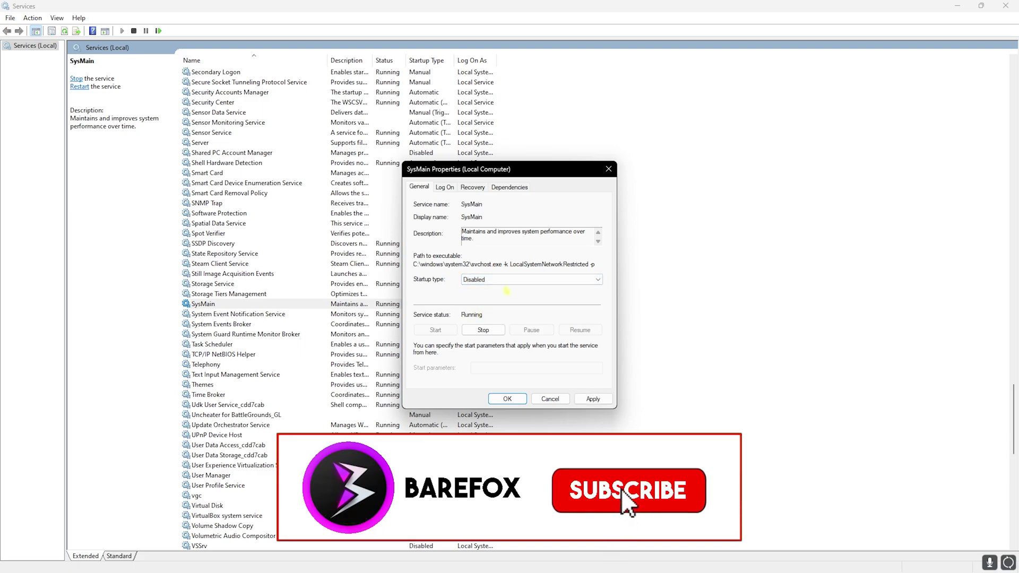
click(593, 400)
click(508, 399)
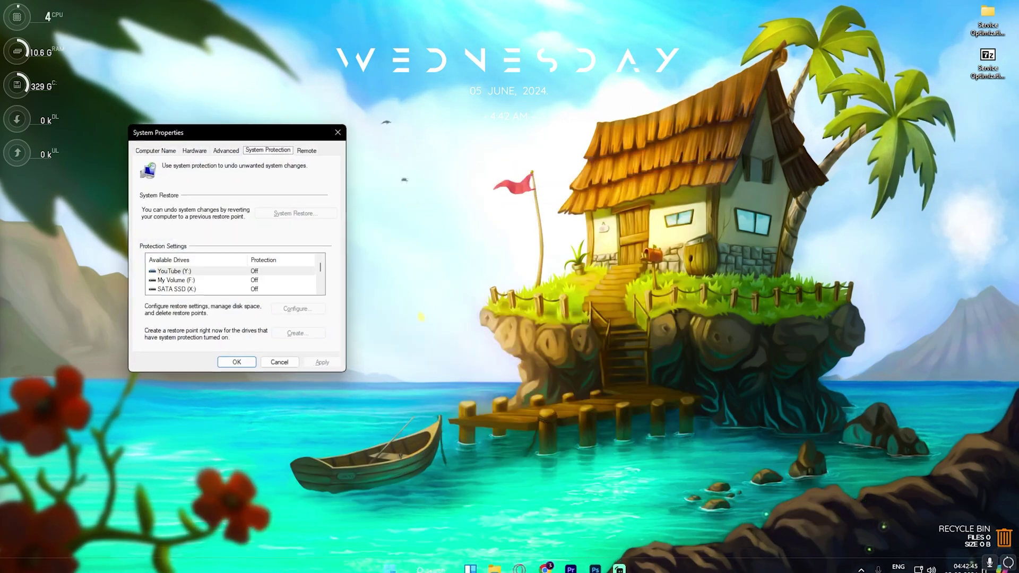
- Create a restore point for Local Disk (C:) described 'Serv' and dismiss the success message
scroll(178, 281, down, 1)
click(178, 288)
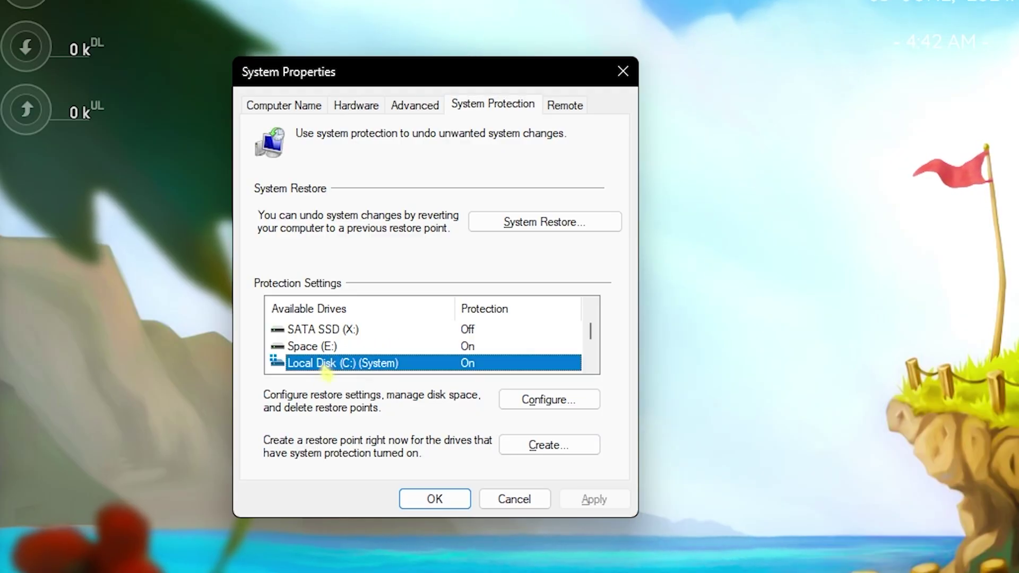
click(526, 450)
text(S)
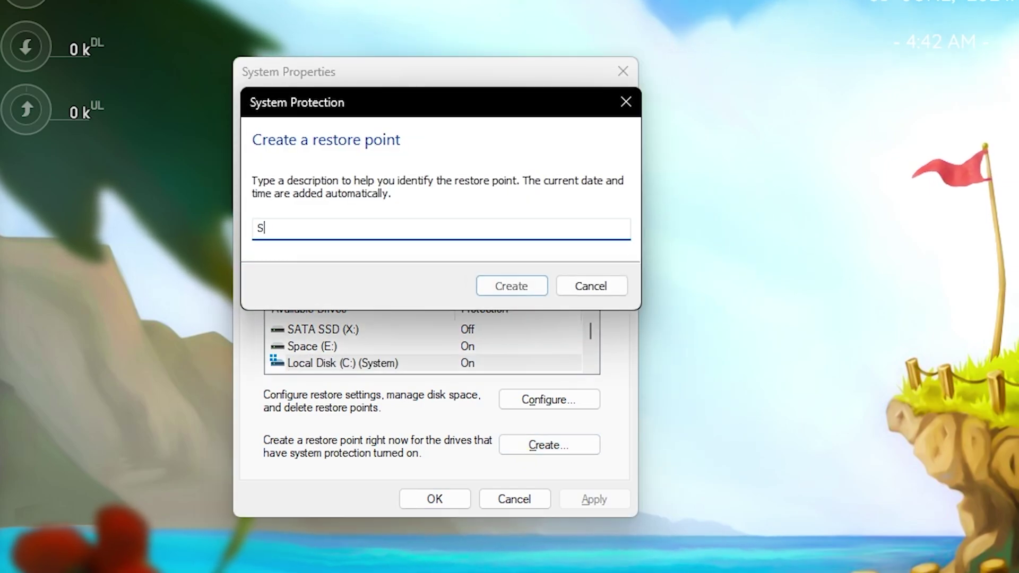
text(erv)
key(Return)
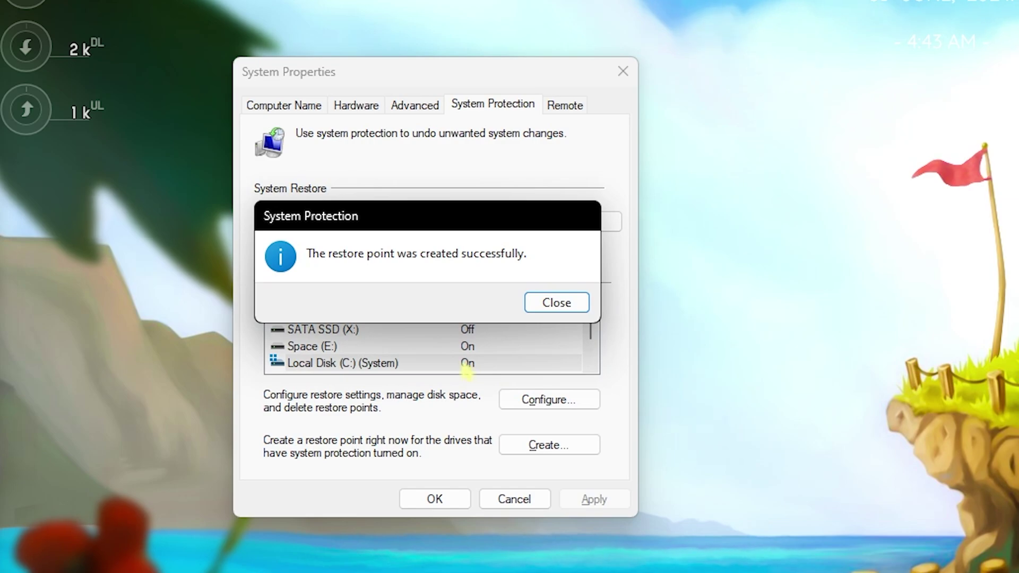
click(560, 307)
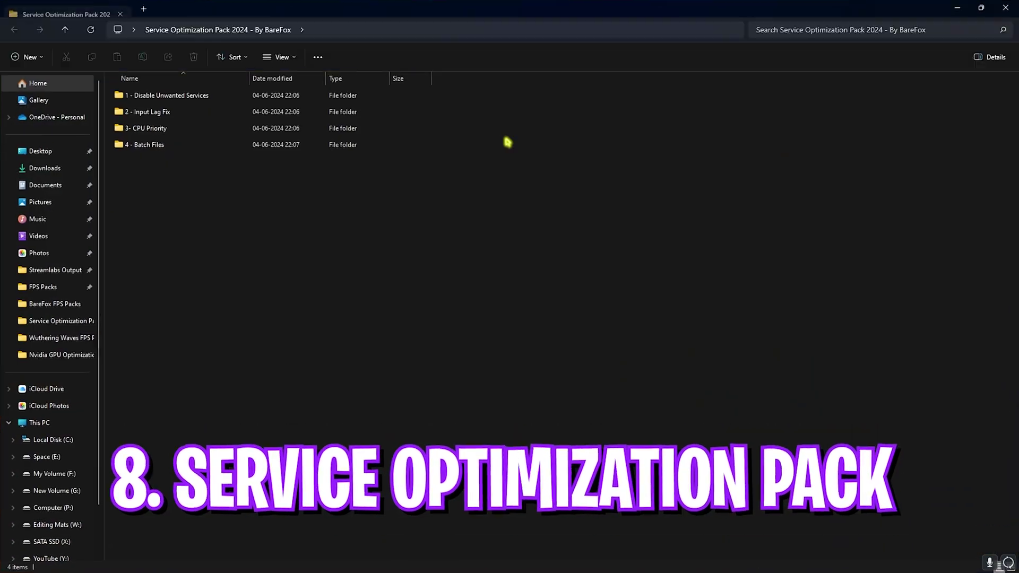
- Open the 1 - Disable Unwanted Services folder in the optimization pack
drag(318, 206, 161, 144)
click(155, 228)
click(167, 95)
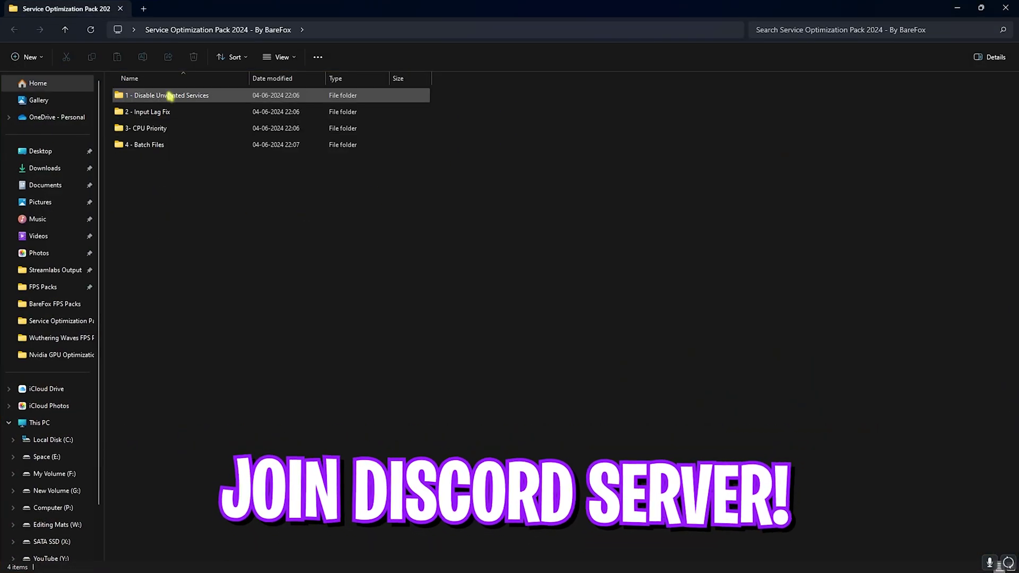
double_click(170, 95)
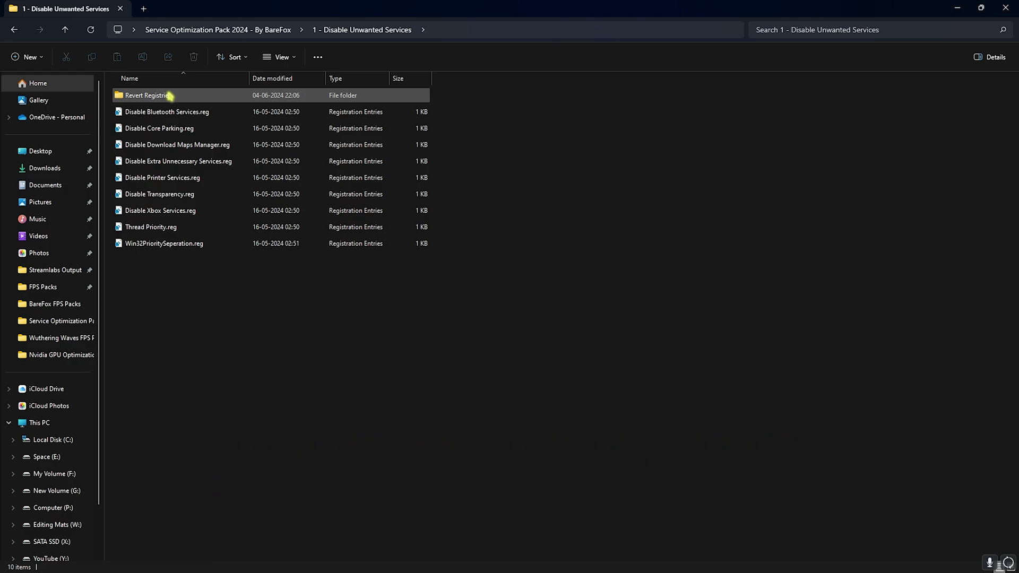
- Look over its .reg files and open the Revert Registries subfolder
drag(187, 298, 143, 110)
click(166, 301)
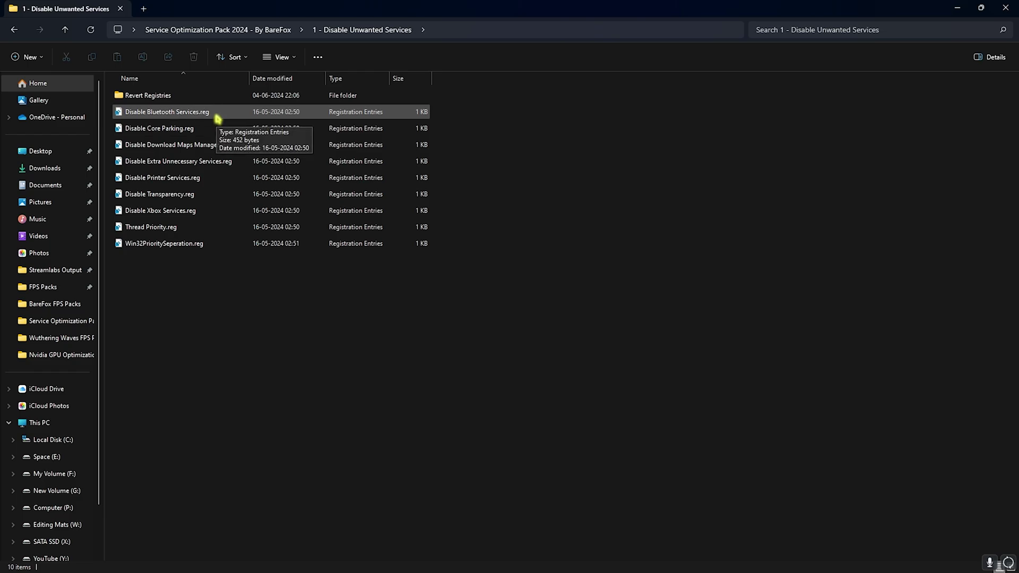
double_click(153, 95)
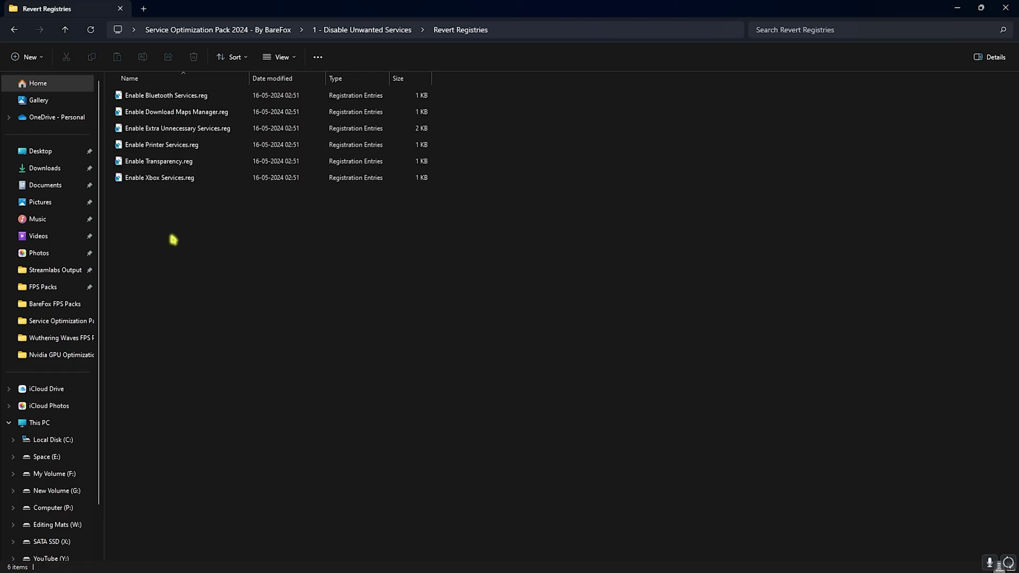
click(374, 29)
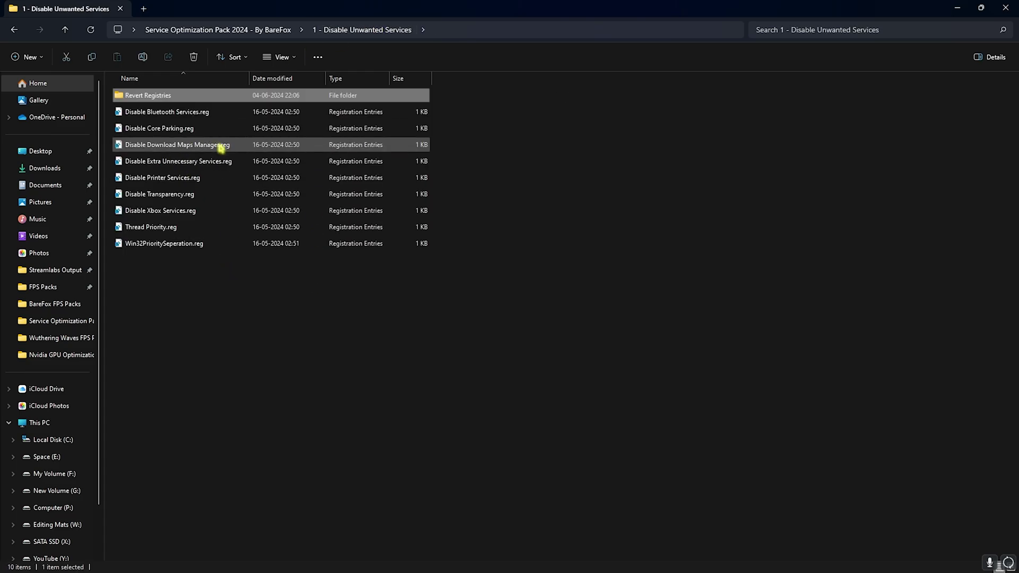
double_click(237, 98)
- Browse the Keyboard Latency Fix and Mouse Latency Registries folders in 2 - Input Lag Fix
key(alt+Up)
key(alt+Up)
double_click(170, 111)
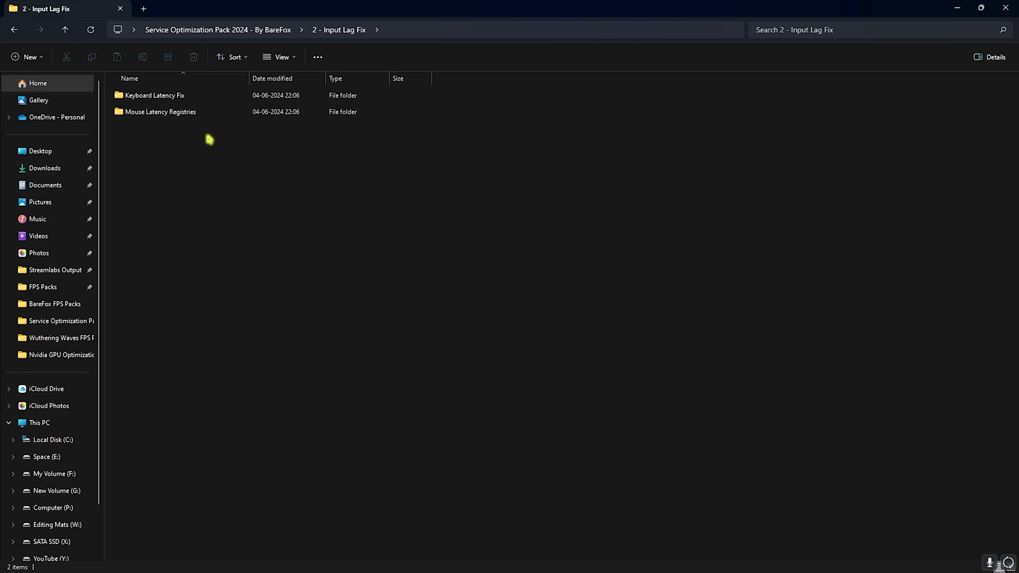
double_click(147, 103)
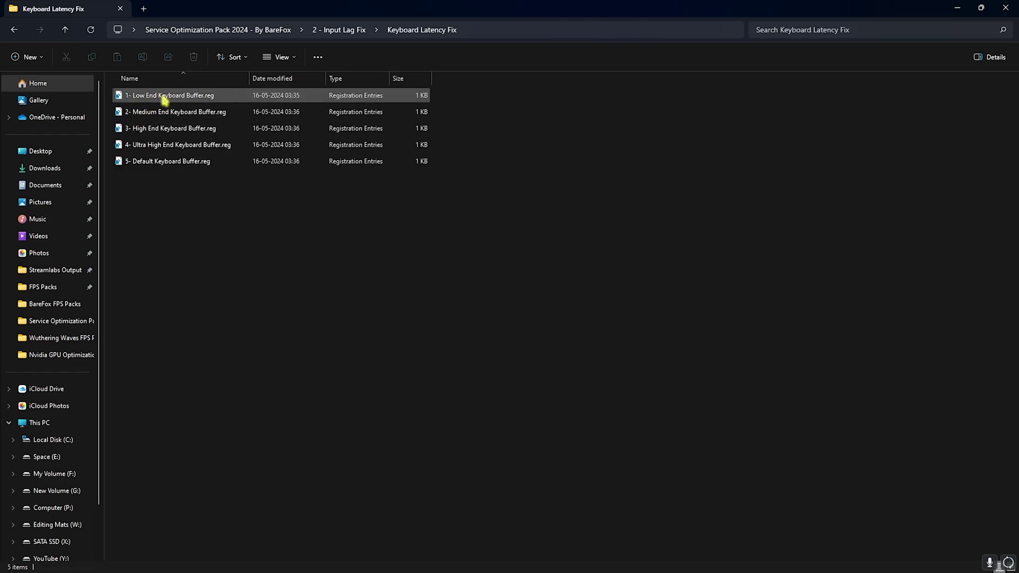
click(339, 30)
double_click(174, 111)
- Look through the AMD and INTEL folders in 3- CPU Priority, then return to the pack folder
key(alt+Left)
key(alt+Left)
double_click(151, 128)
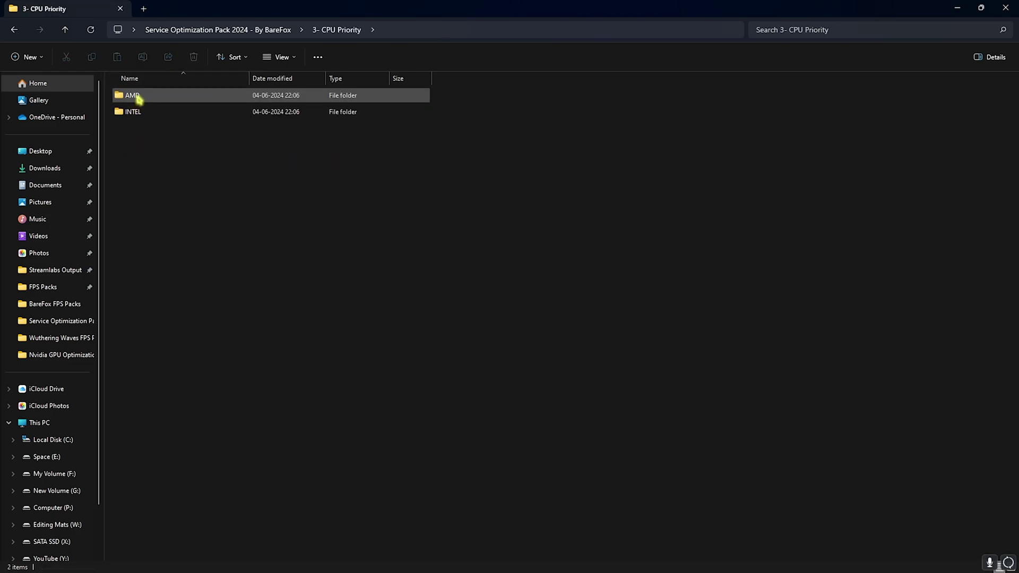
double_click(138, 99)
click(330, 33)
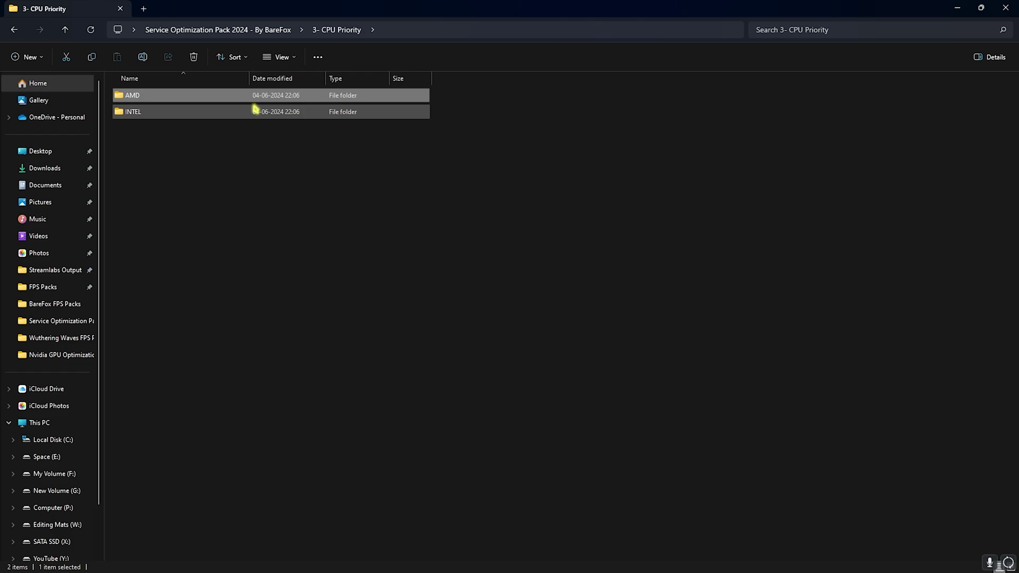
double_click(257, 108)
click(337, 29)
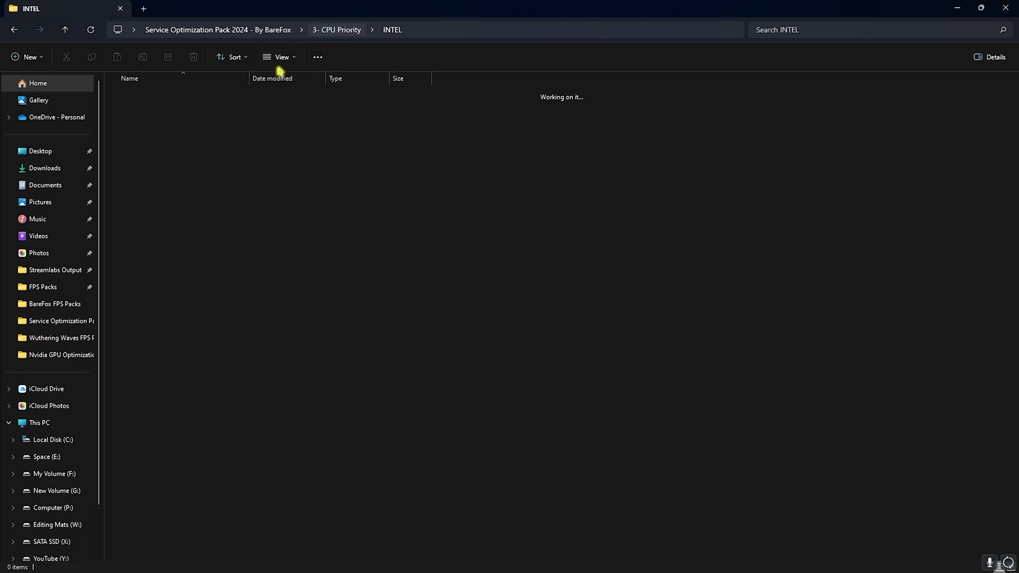
double_click(194, 99)
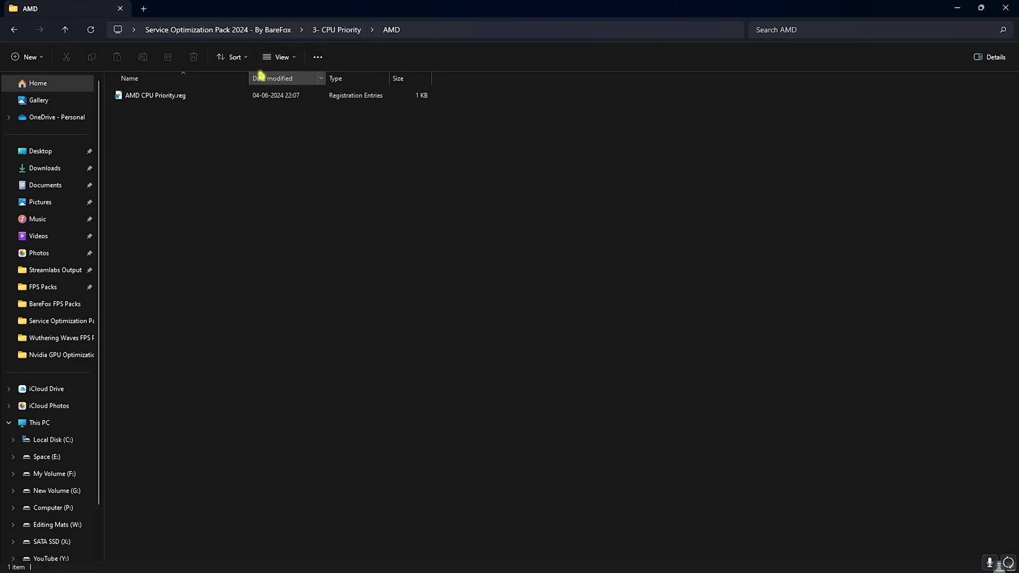
click(337, 31)
double_click(198, 106)
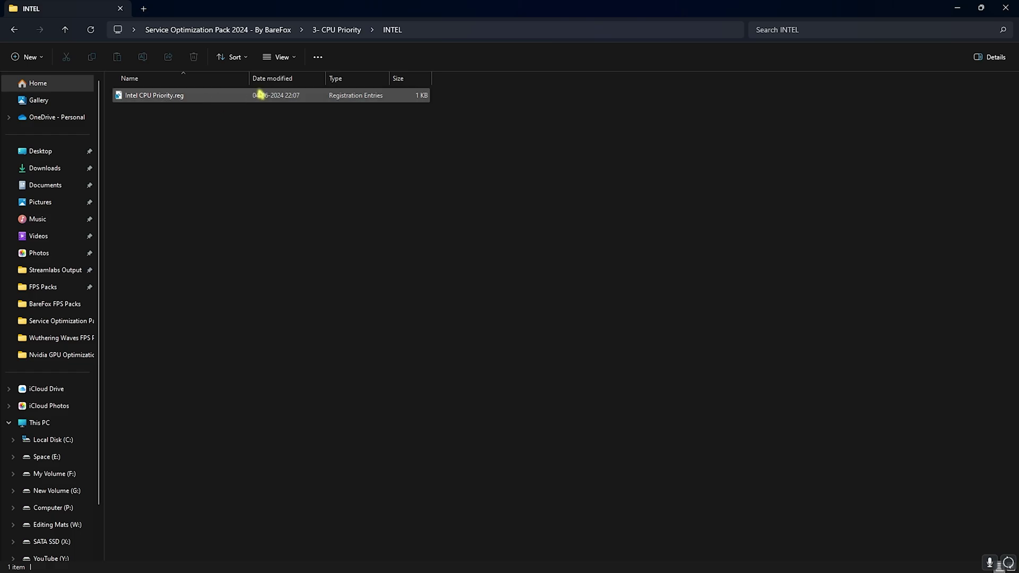
click(240, 31)
- Open 4 - Batch Files and run Disable Memory Compression.cmd as administrator
click(160, 146)
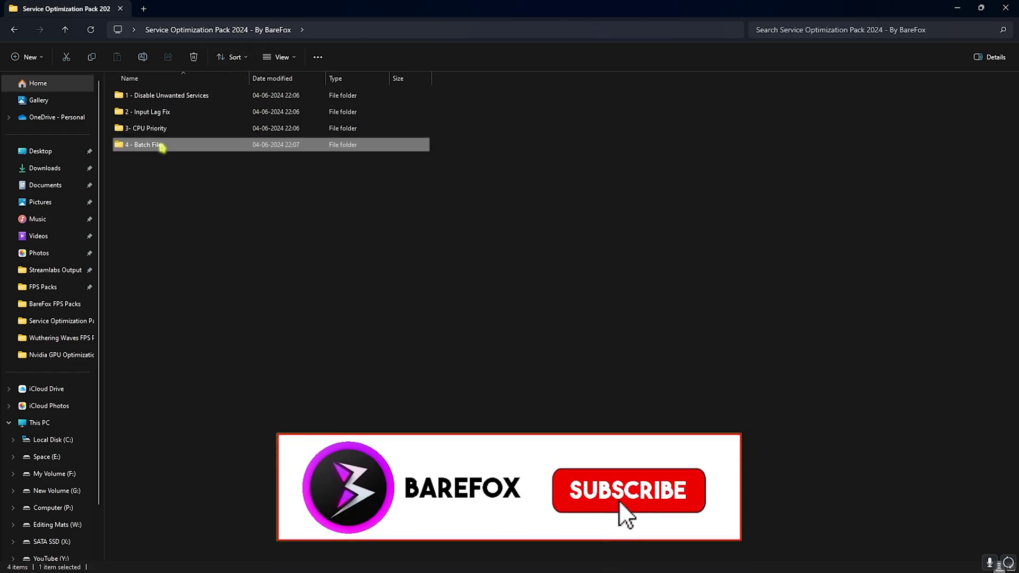
double_click(161, 147)
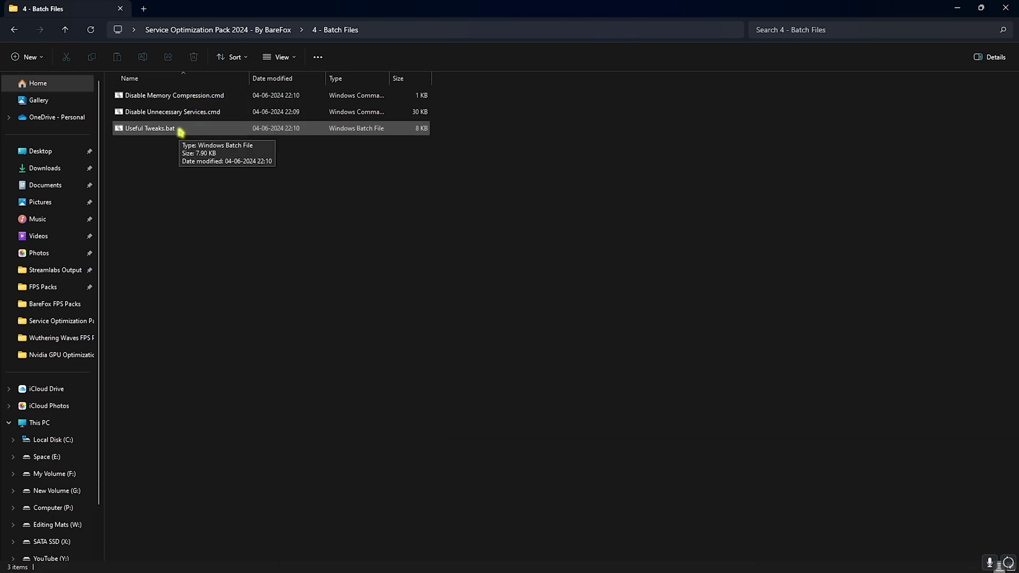
click(155, 99)
right_click(163, 99)
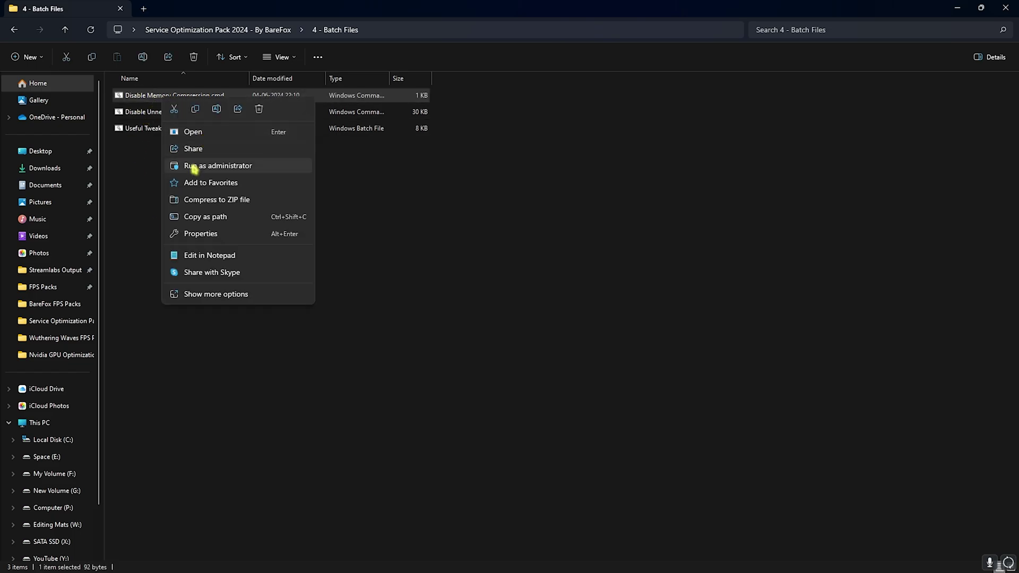
click(193, 166)
key(Return)
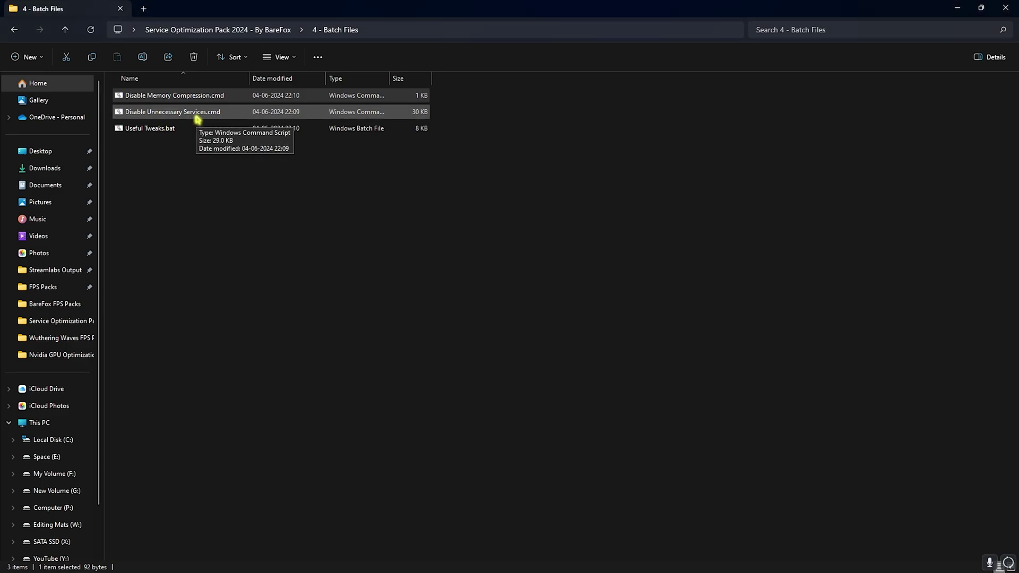
click(196, 114)
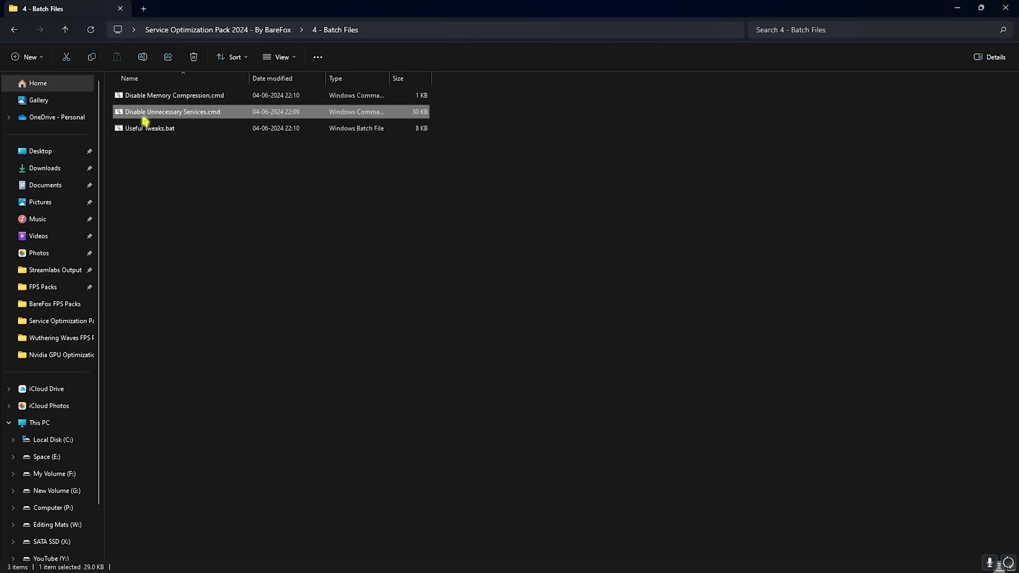
right_click(153, 118)
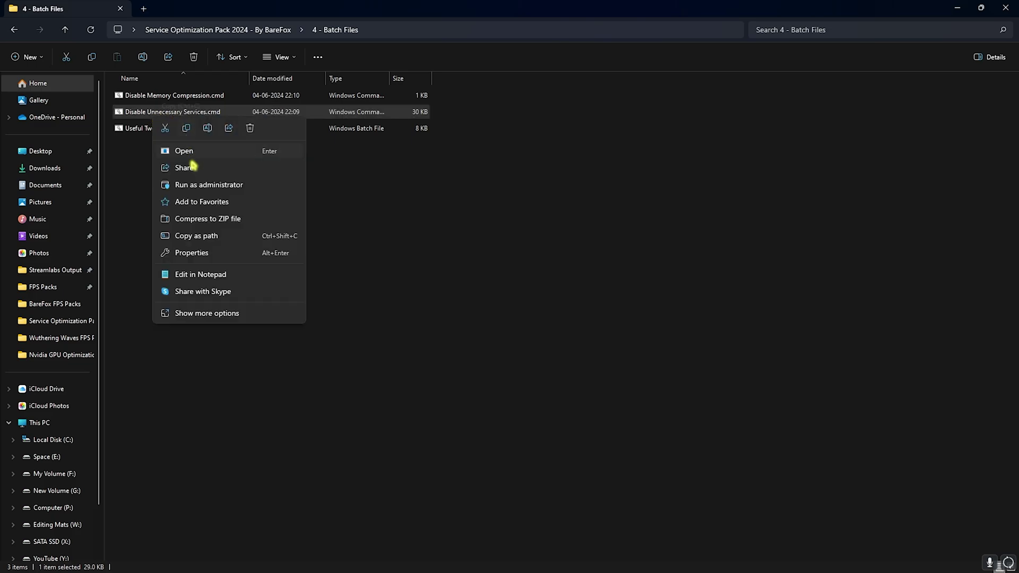
- Run Disable Unnecessary Services.cmd as administrator, confirm with YES, and apply the standard option
click(194, 186)
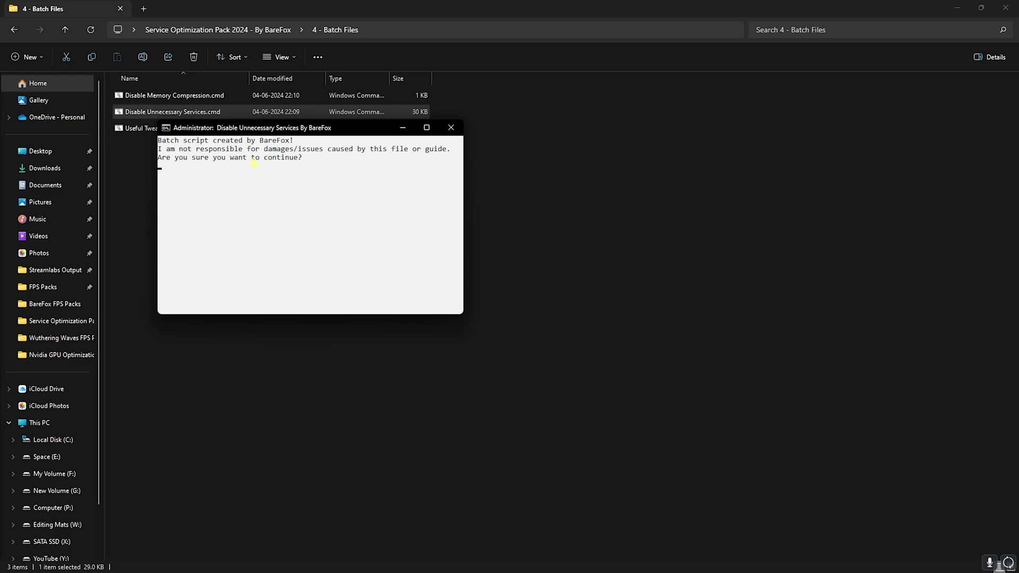
text(YES)
key(Return)
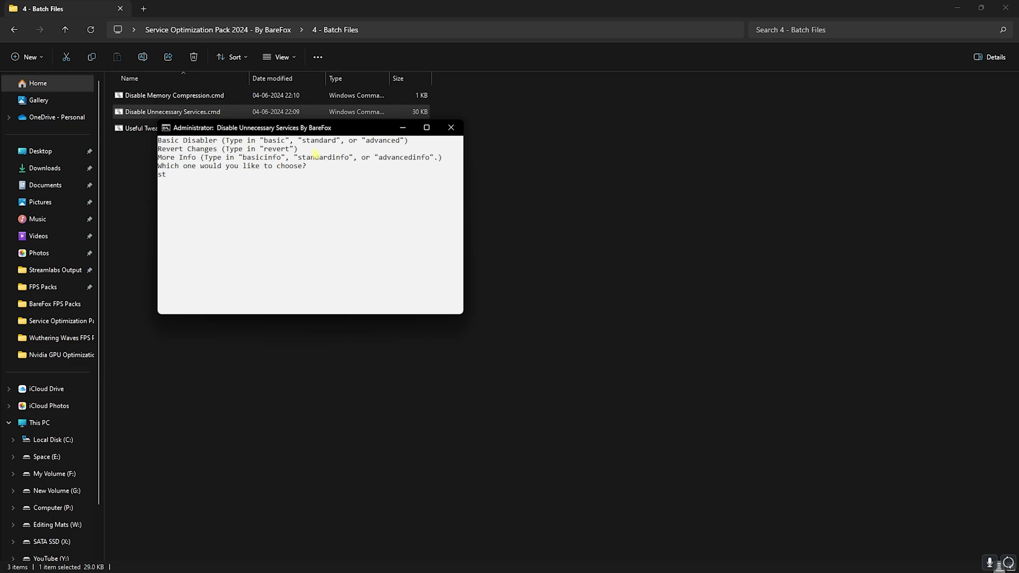
key(Return)
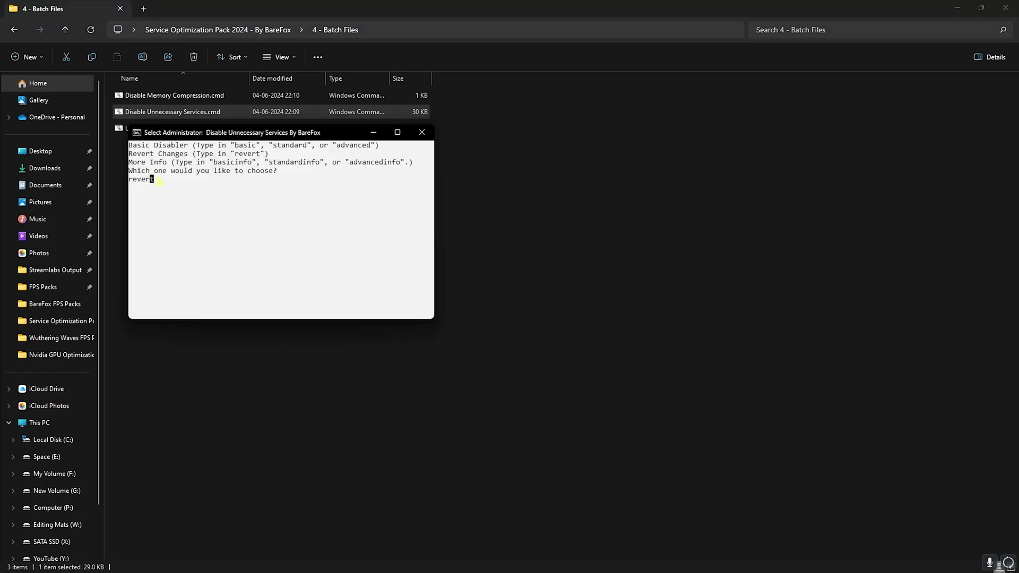
drag(159, 179, 132, 182)
click(422, 132)
click(158, 130)
- Read through Useful Tweaks.bat in Notepad, then close Notepad and File Explorer
right_click(180, 131)
click(137, 277)
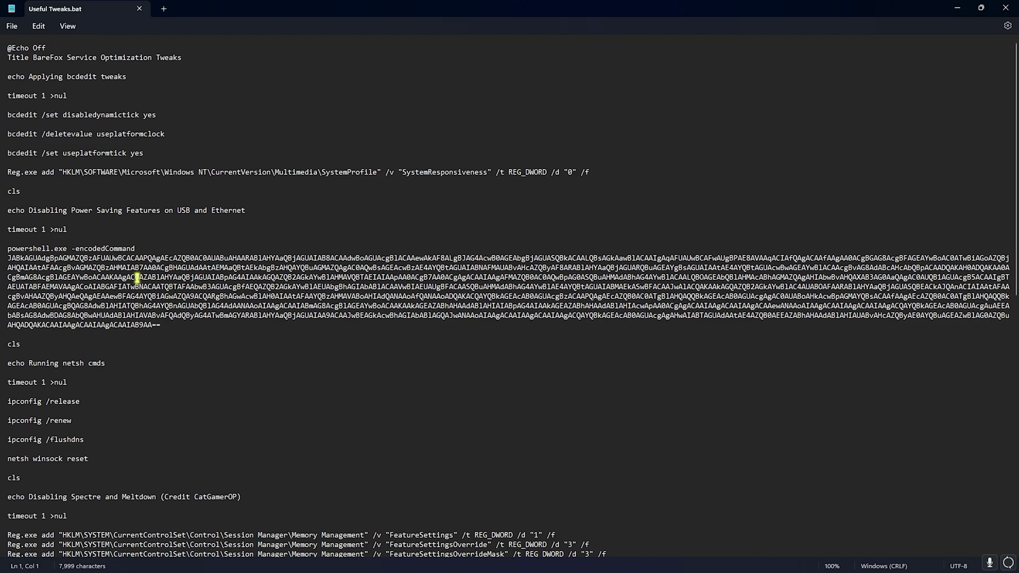
scroll(97, 248, down, 3)
scroll(98, 248, down, 12)
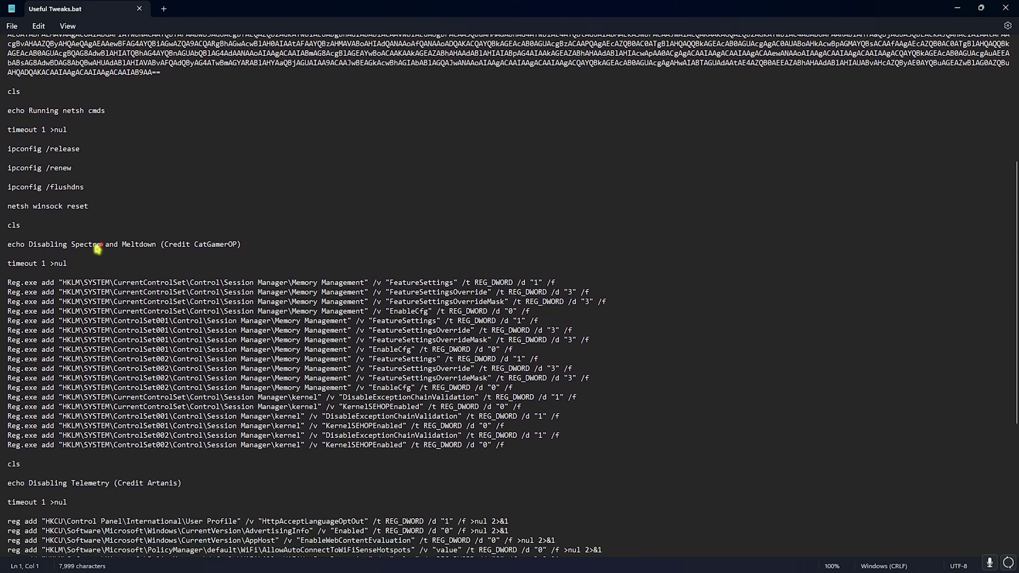
scroll(97, 249, down, 1)
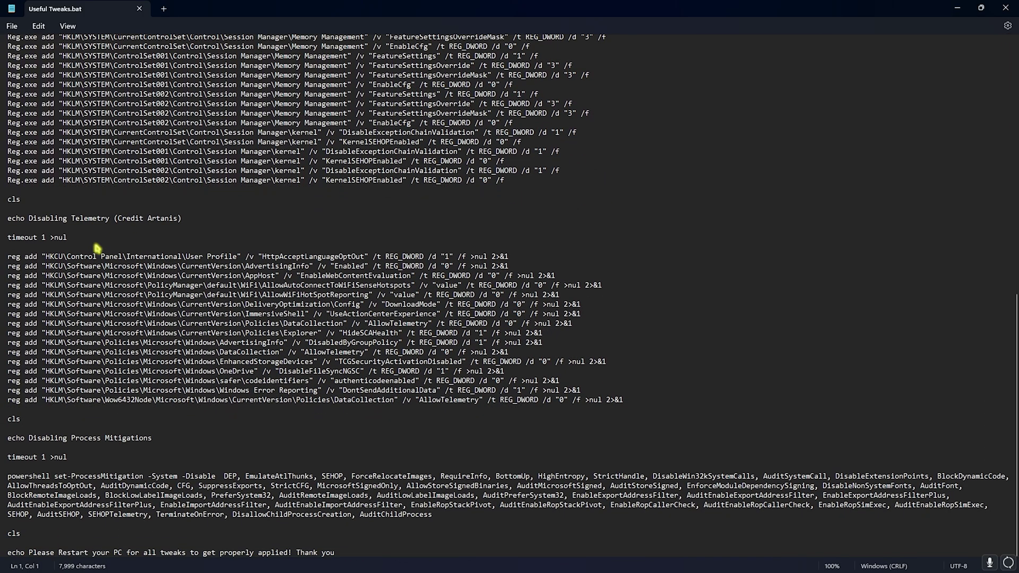
scroll(98, 249, up, 12)
scroll(98, 249, up, 6)
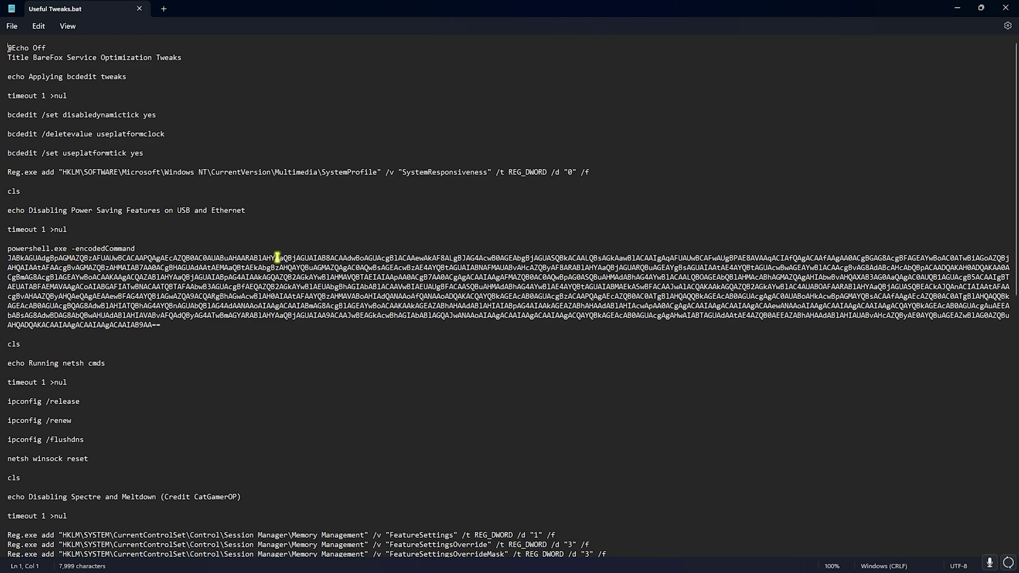
click(1006, 8)
click(1006, 8)
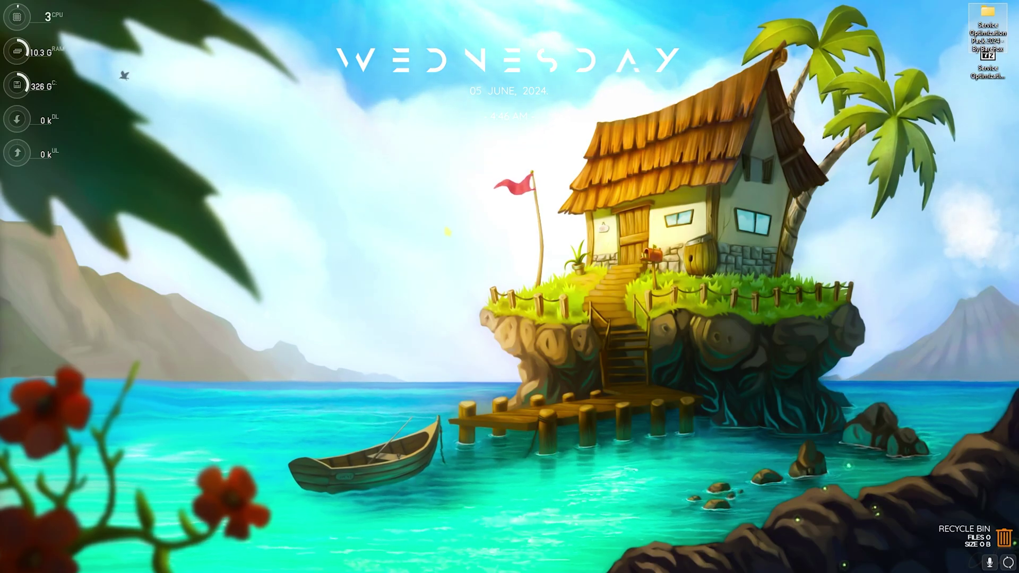
- Launch Control Panel from Windows search and open Power Options by searching 'Power'
key(super)
text(control panel)
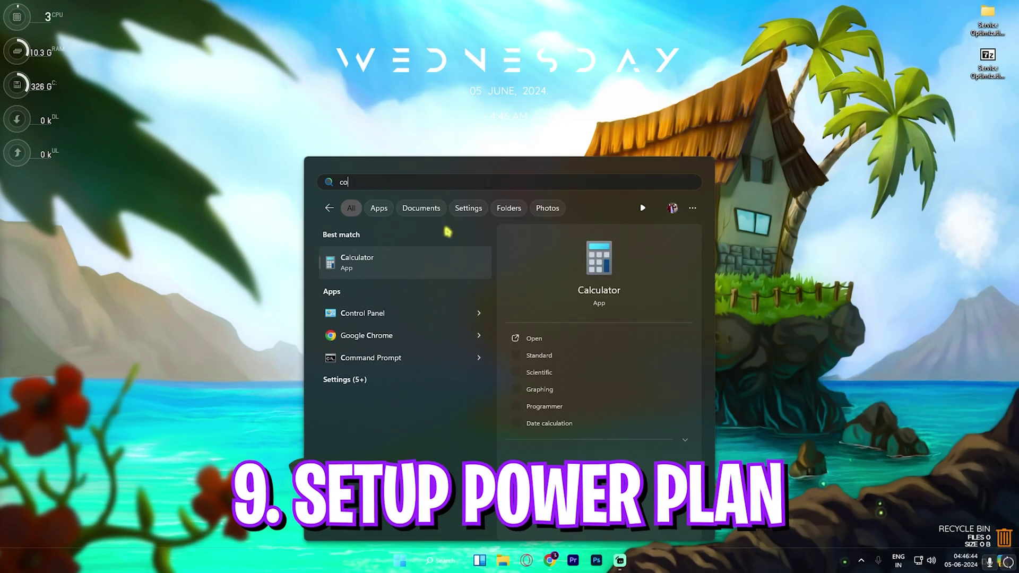
key(Return)
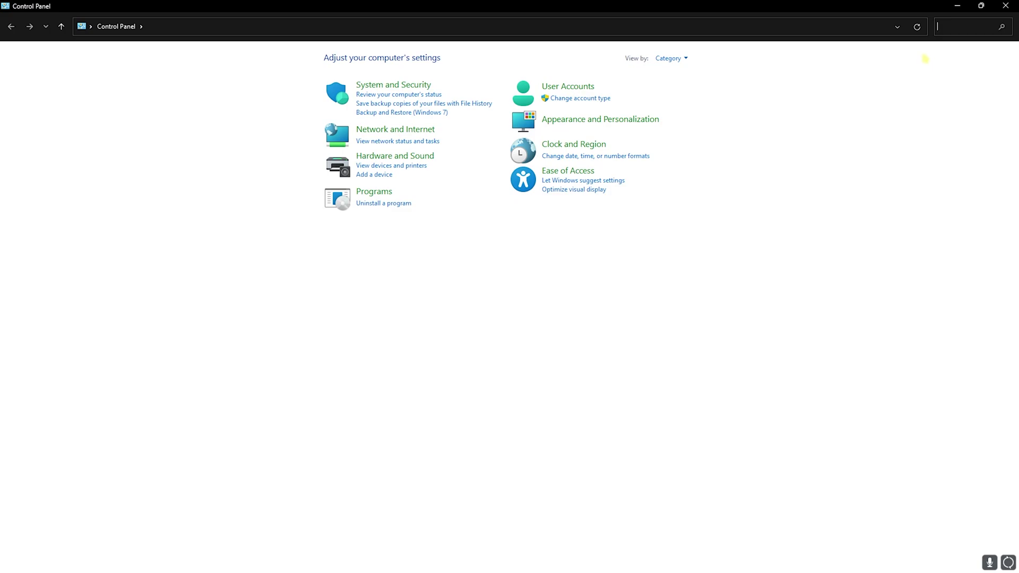
text(Power)
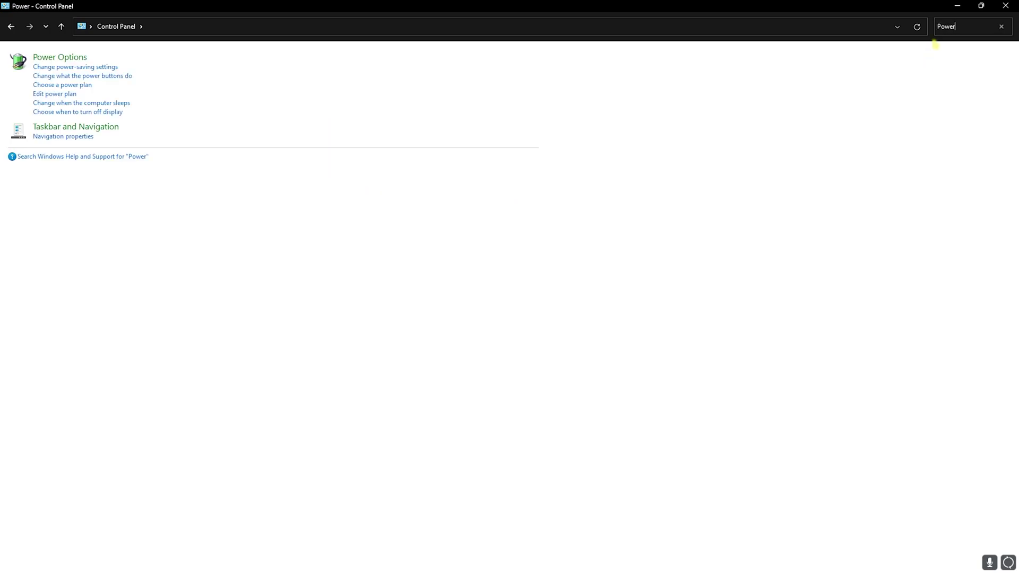
click(47, 55)
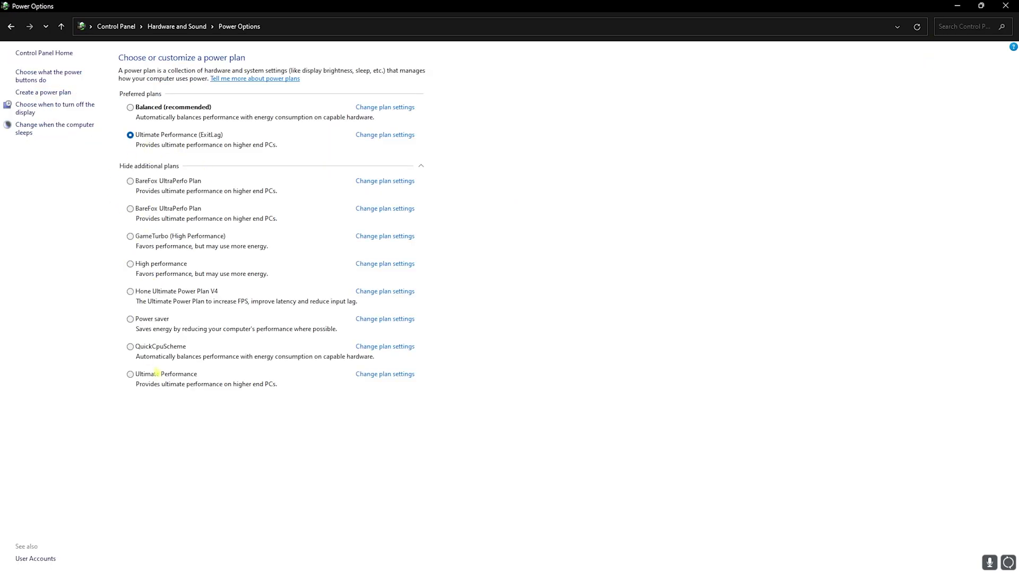